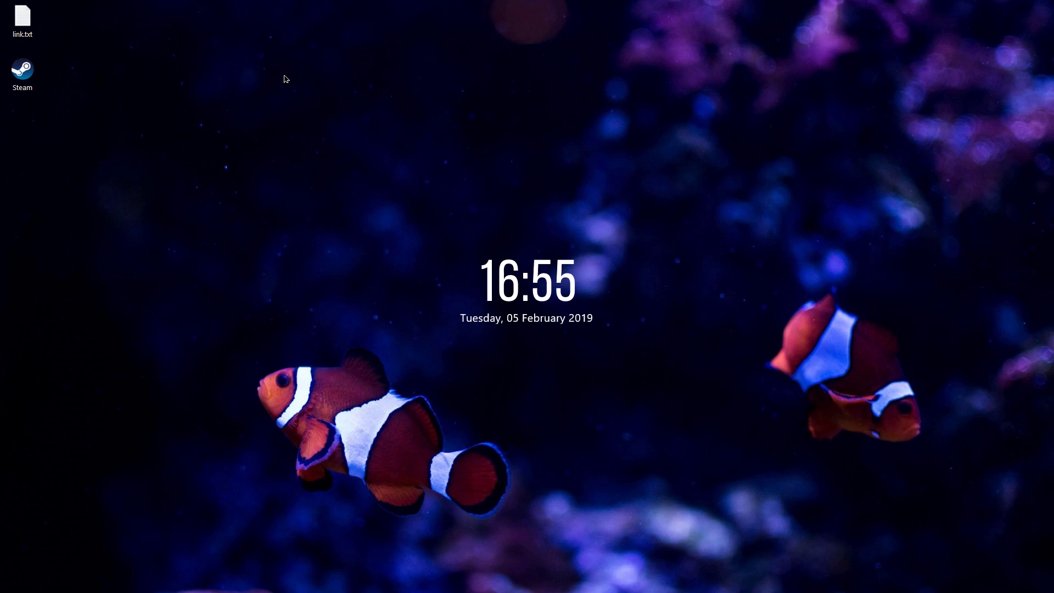
Step: Refresh the Windows desktop from its right-click menu
right_click(190, 74)
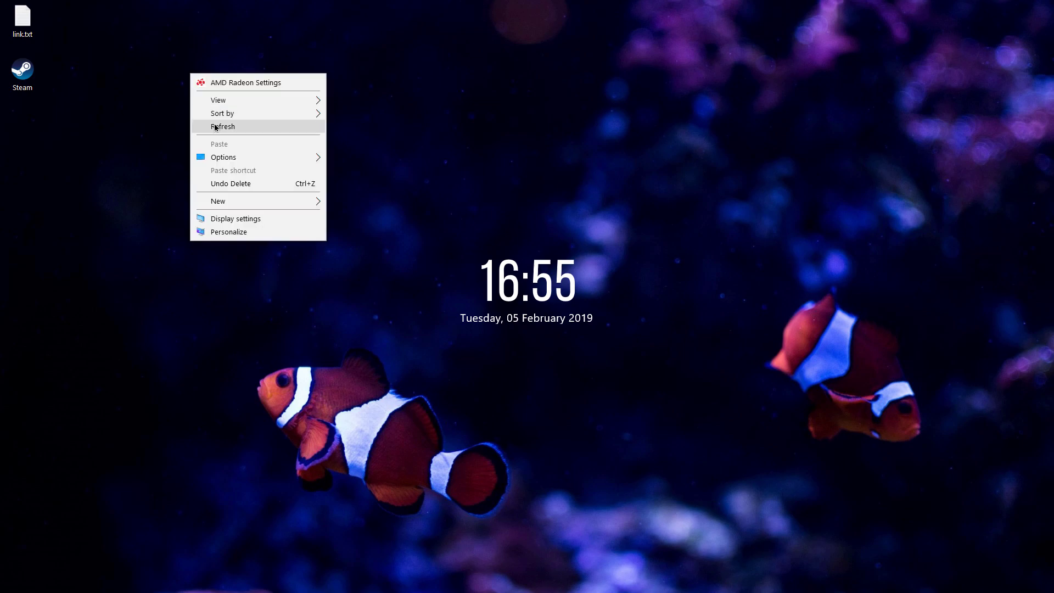
left_click(222, 126)
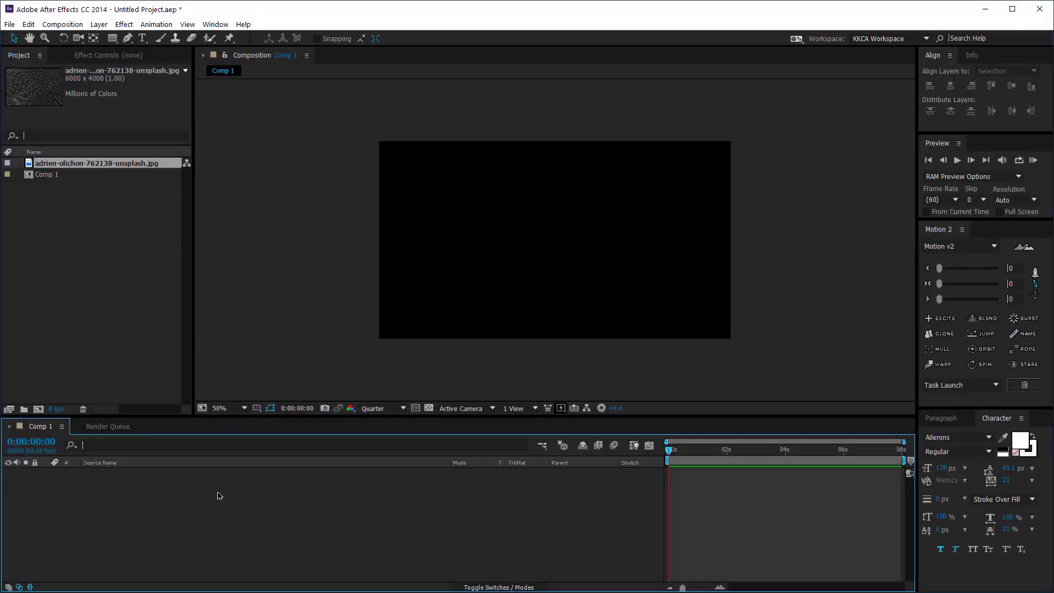
Step: Review Comp 1's composition settings without changes, then add the JPG photo to Comp 1 as a layer
left_click(77, 313)
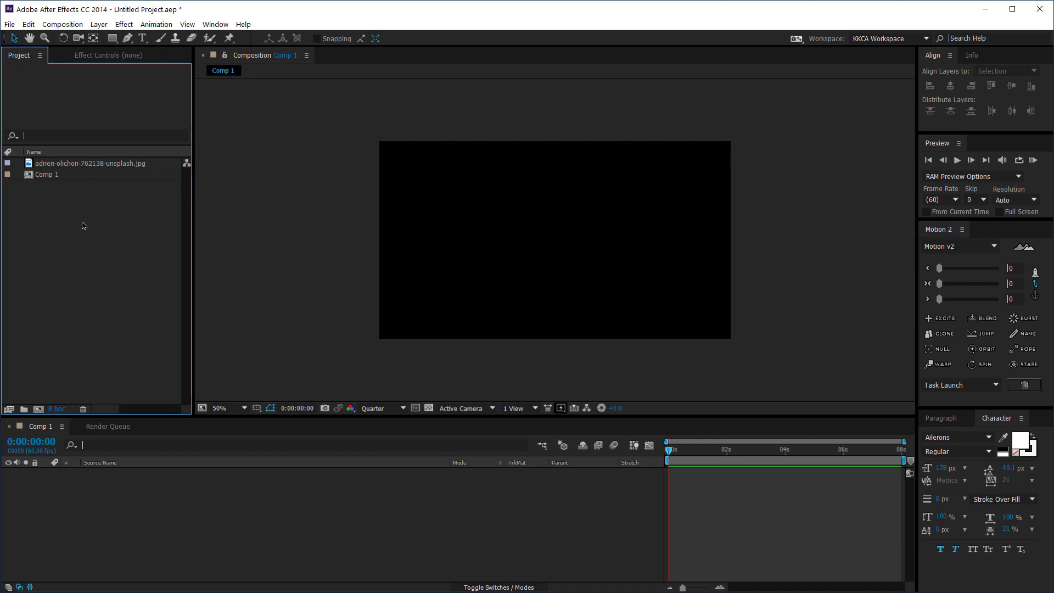
left_click(54, 174)
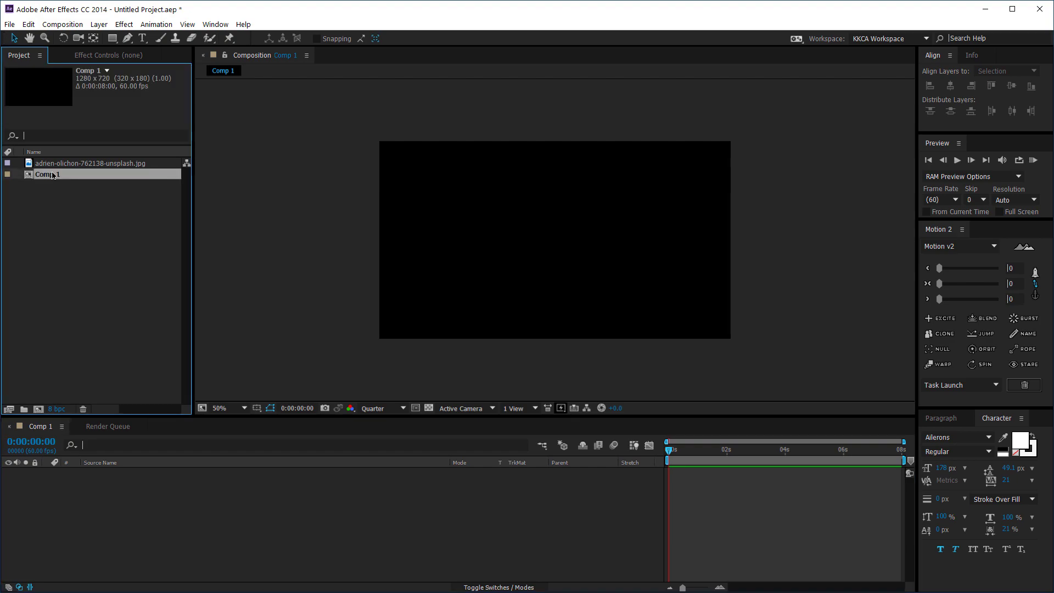
right_click(54, 174)
left_click(92, 184)
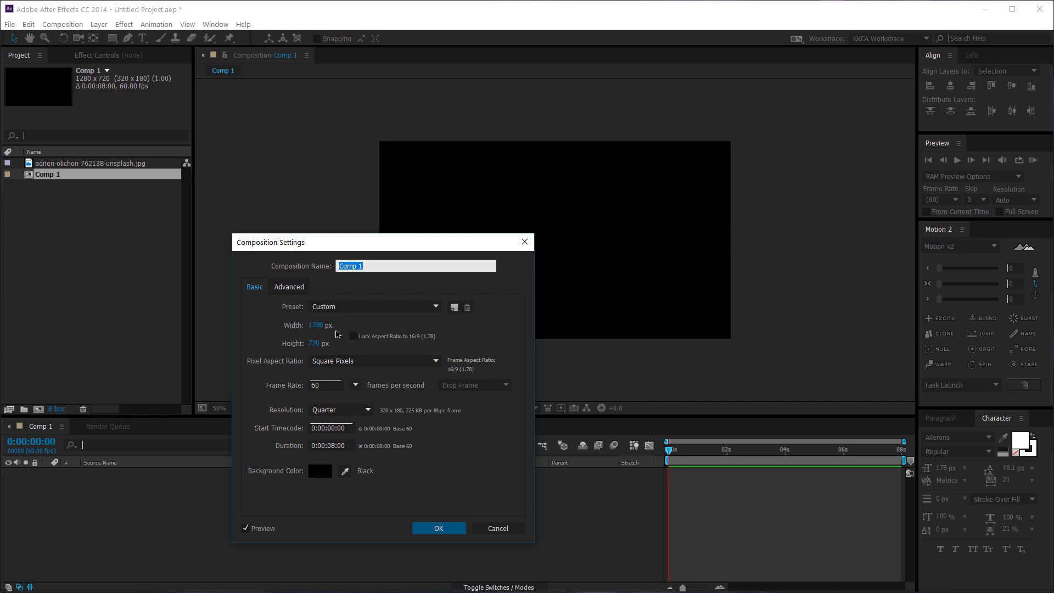
left_click(507, 528)
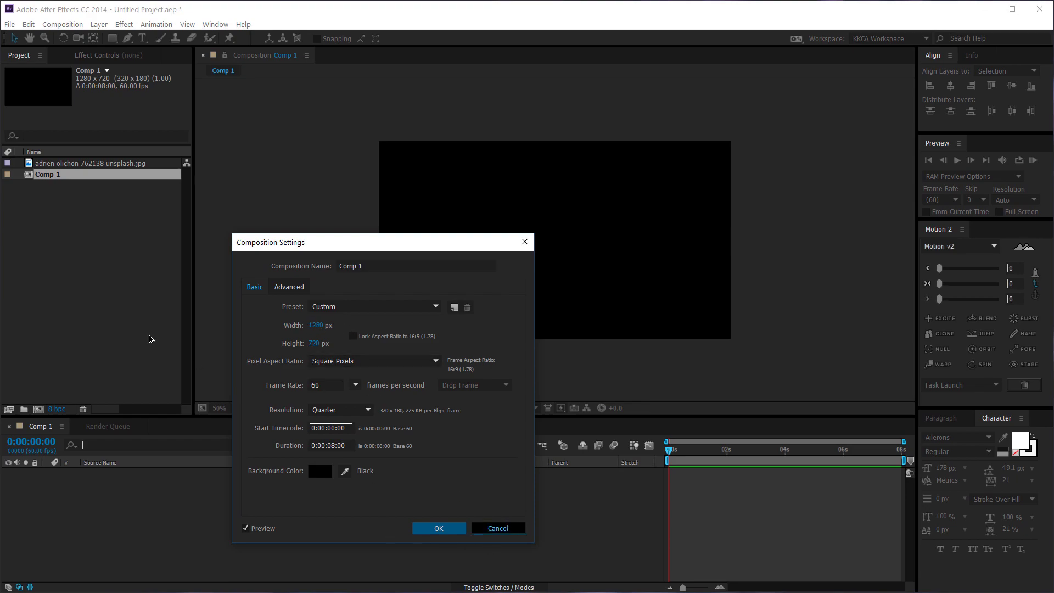
left_click(65, 163)
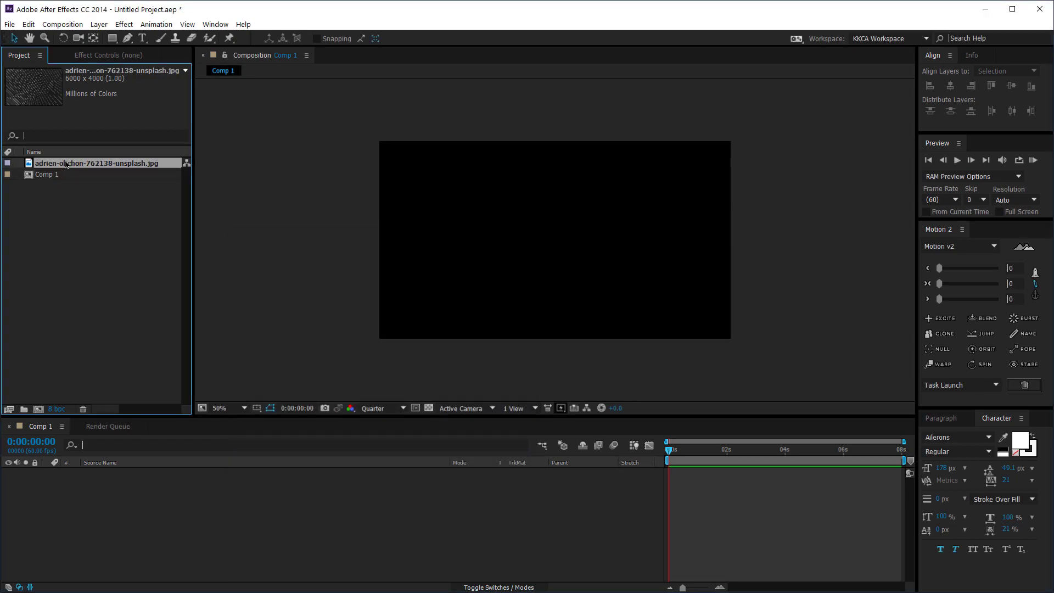
left_click_drag(65, 163, 175, 516)
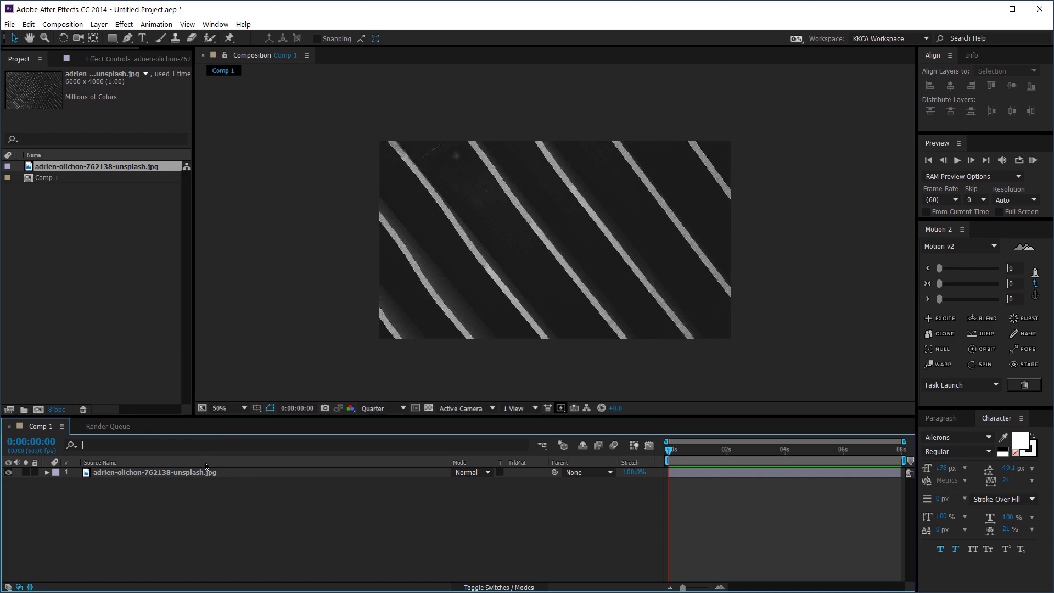
Step: Scale the photo layer to 27% by 25% with proportions unlinked, then relink the scale chain
left_click(202, 473)
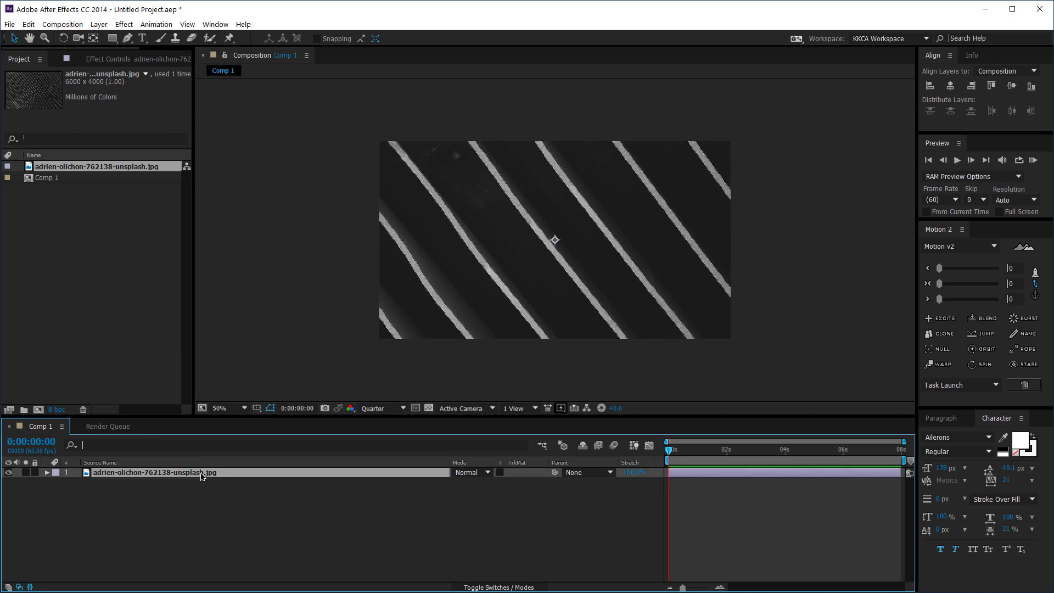
key("s")
left_click_drag(491, 488, 456, 486)
left_click(455, 482)
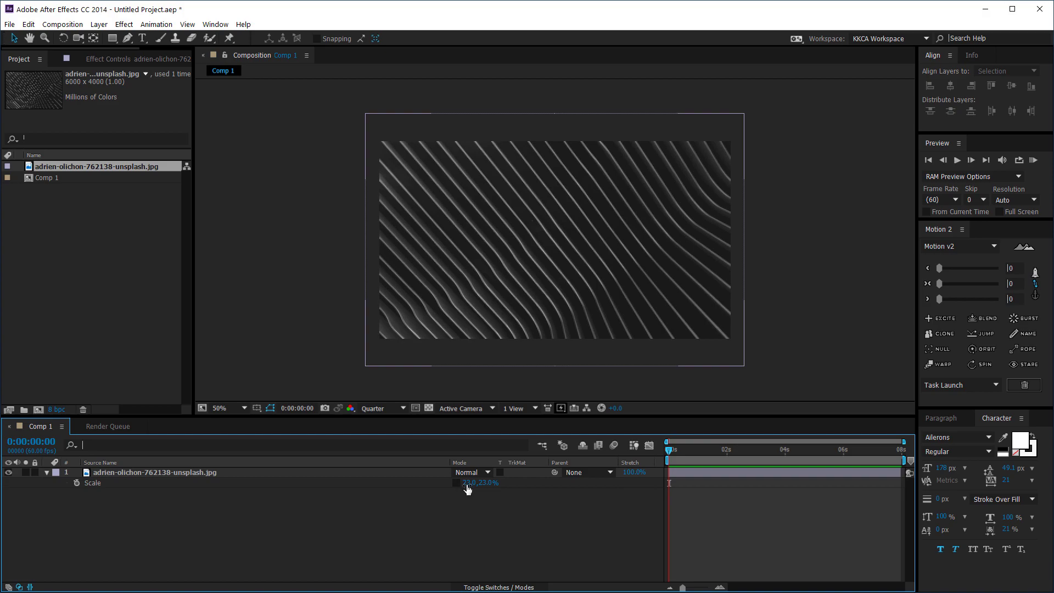
left_click_drag(485, 489, 461, 487)
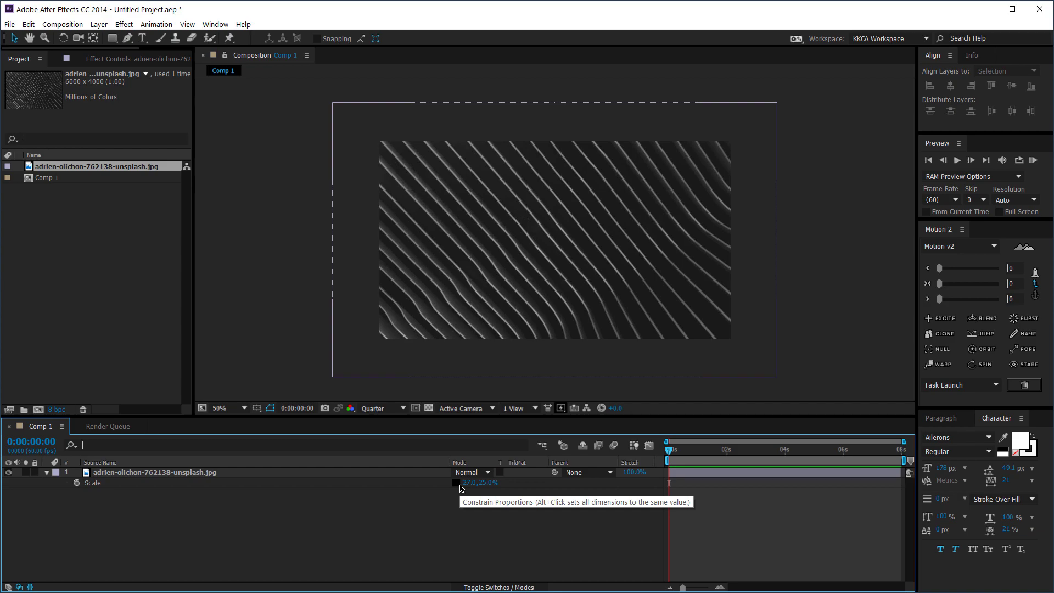
left_click(459, 484)
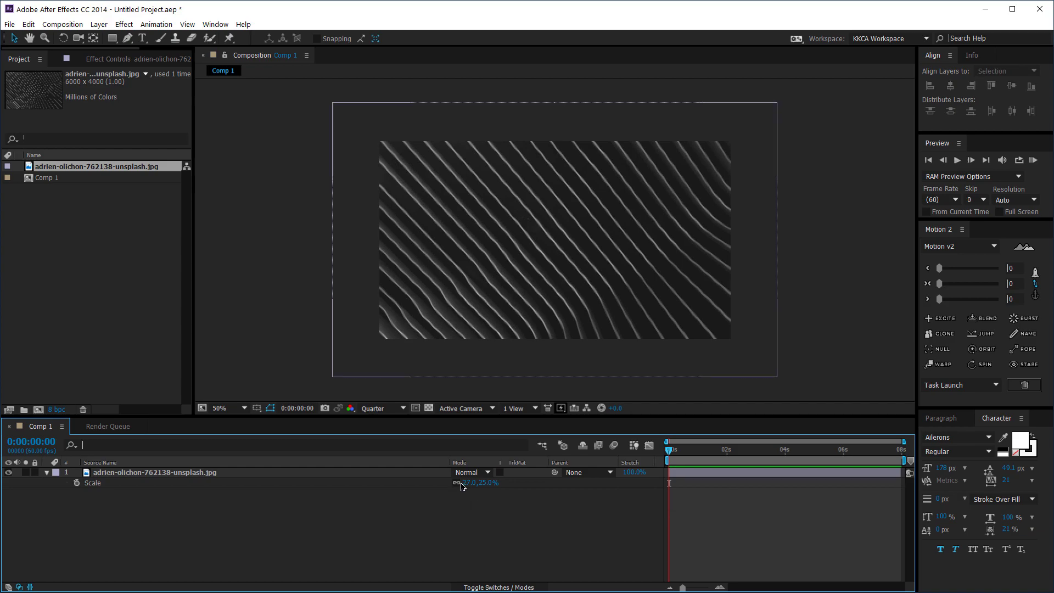
left_click(155, 473)
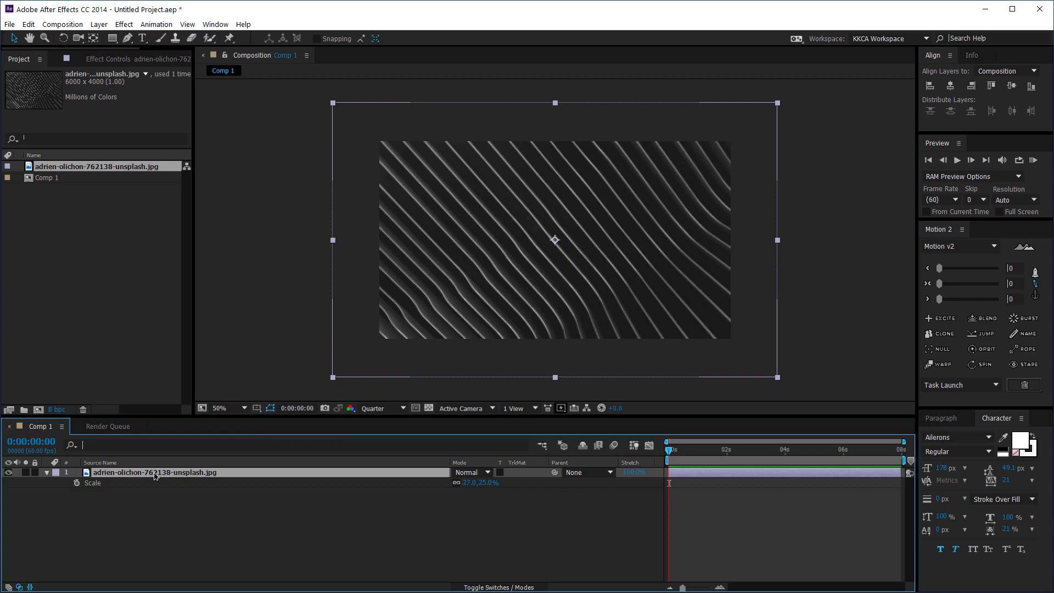
Step: Fit the photo layer to Comp 1's width, giving a uniform 21.3% scale
key("ctrl+alt+shift+h")
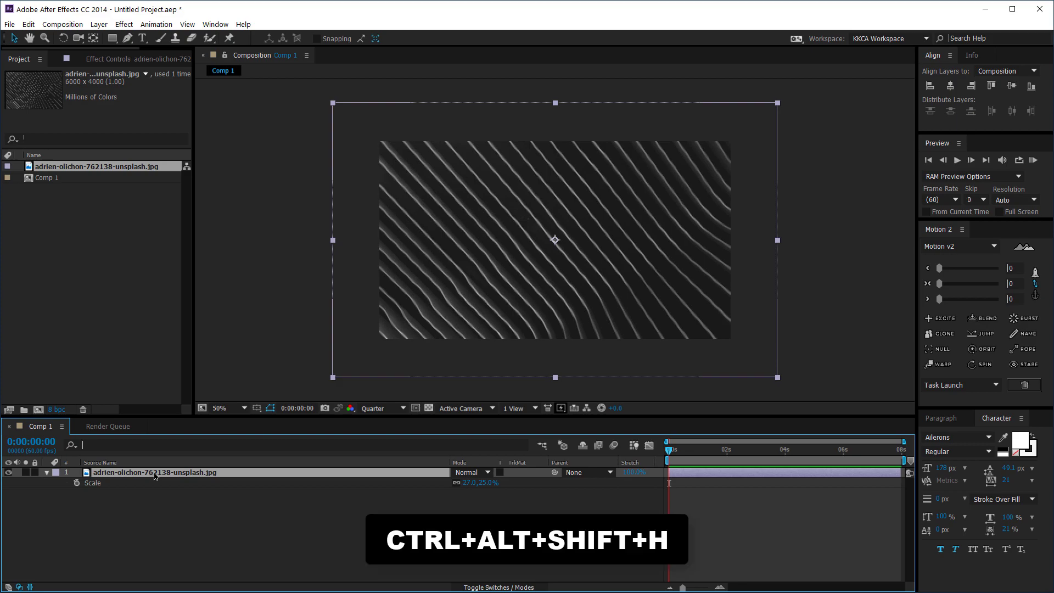
key("ctrl+alt+shift+g")
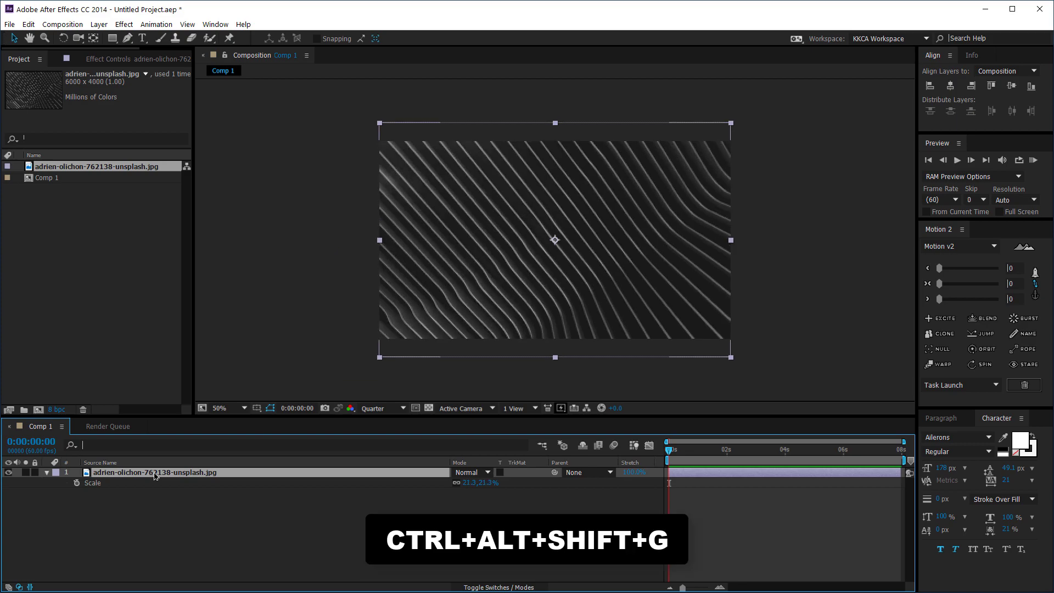
key("ctrl+alt+shift+g")
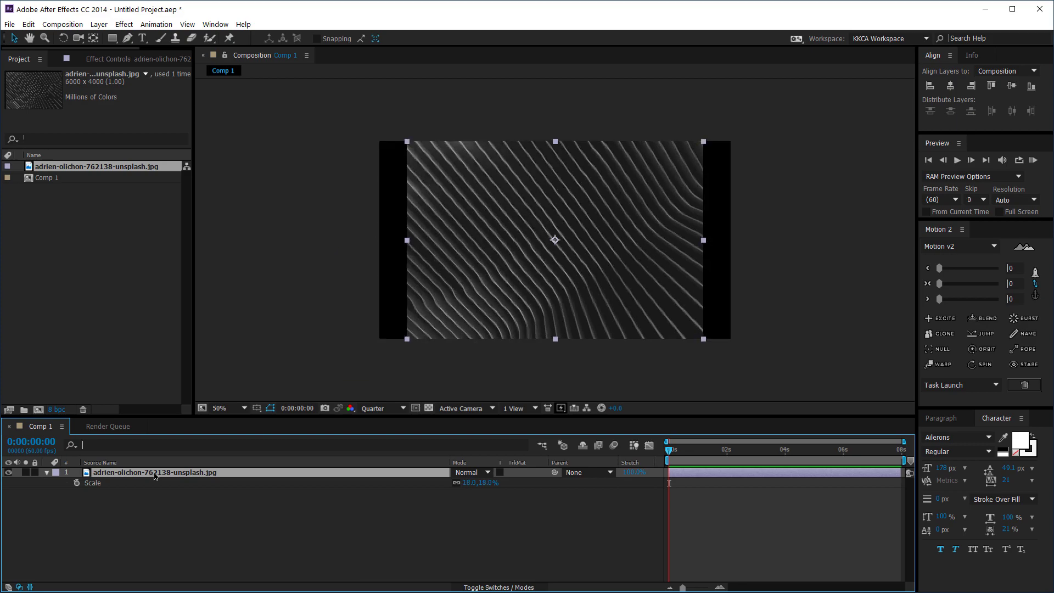
key("ctrl+alt+shift+h")
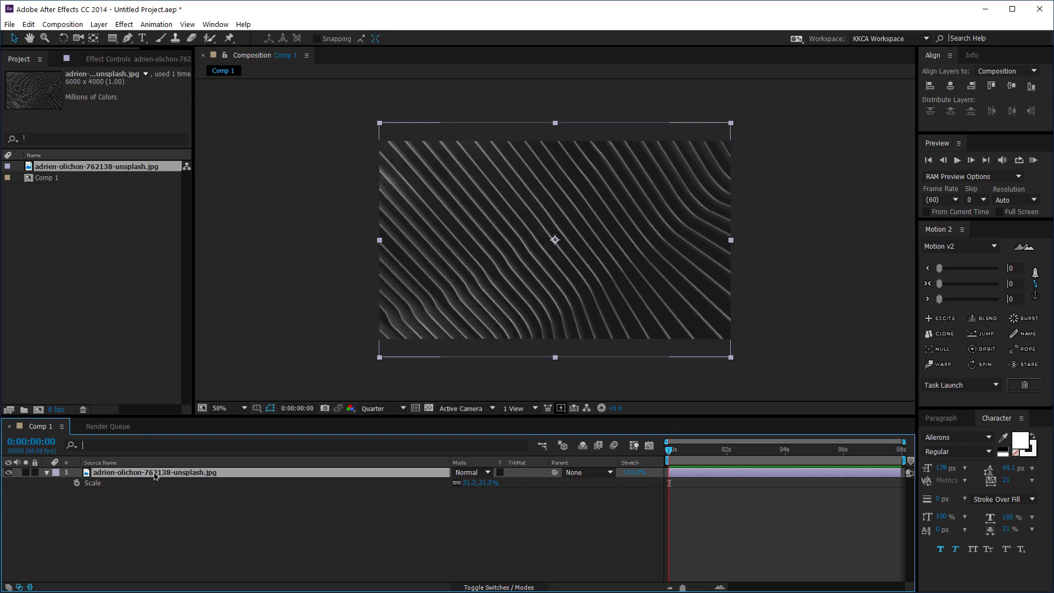
Step: Look over the layer's Transform context menu and dismiss it without changes
right_click(163, 474)
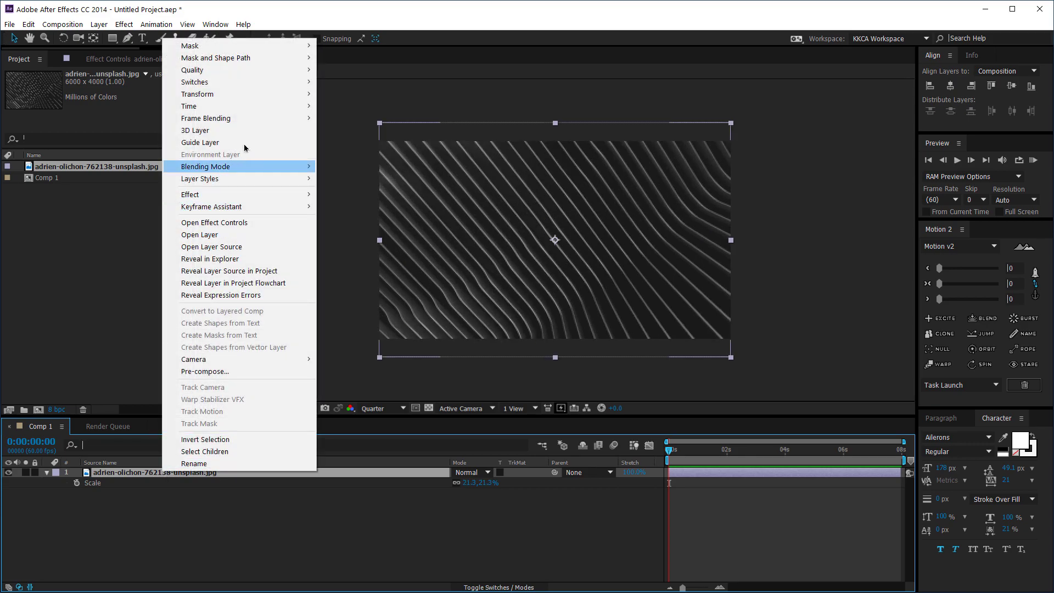
mouse_move(263, 96)
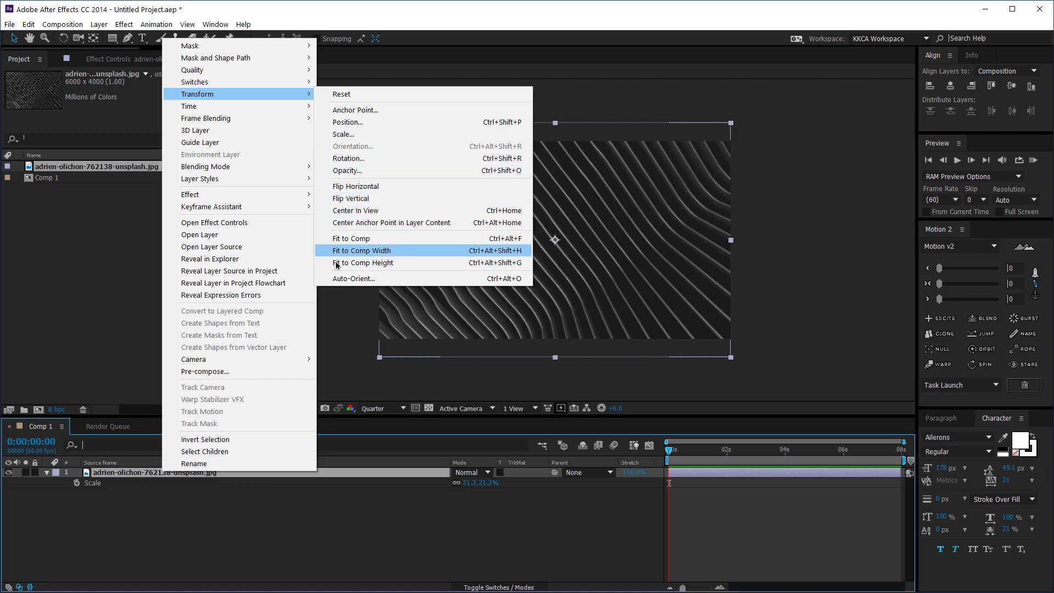
left_click(133, 476)
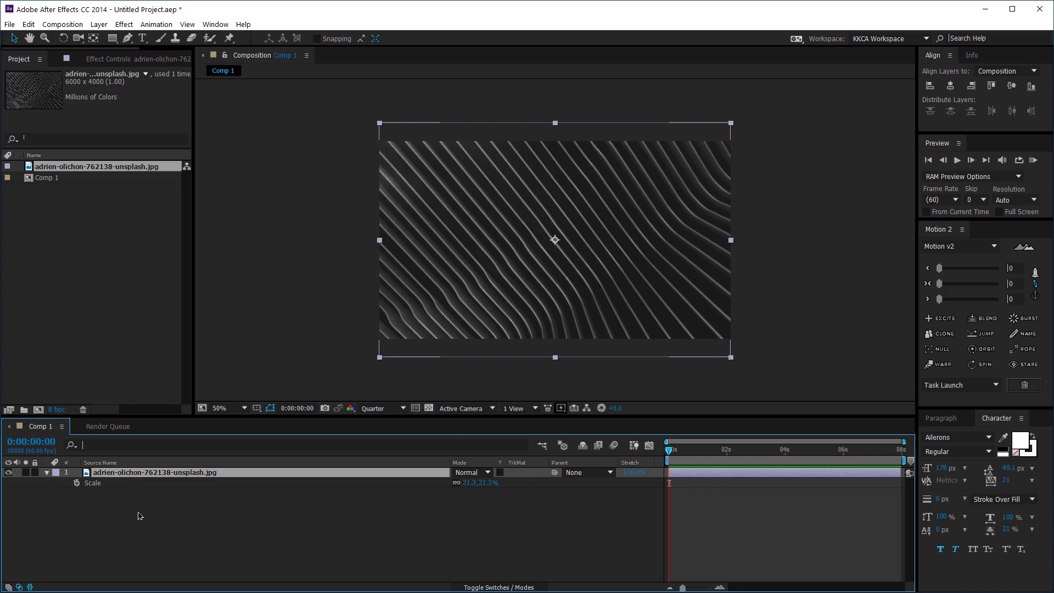
Step: Move the photo layer to Position 476, 560
key("p")
key("p")
left_click_drag(488, 487, 394, 490)
left_click(316, 524)
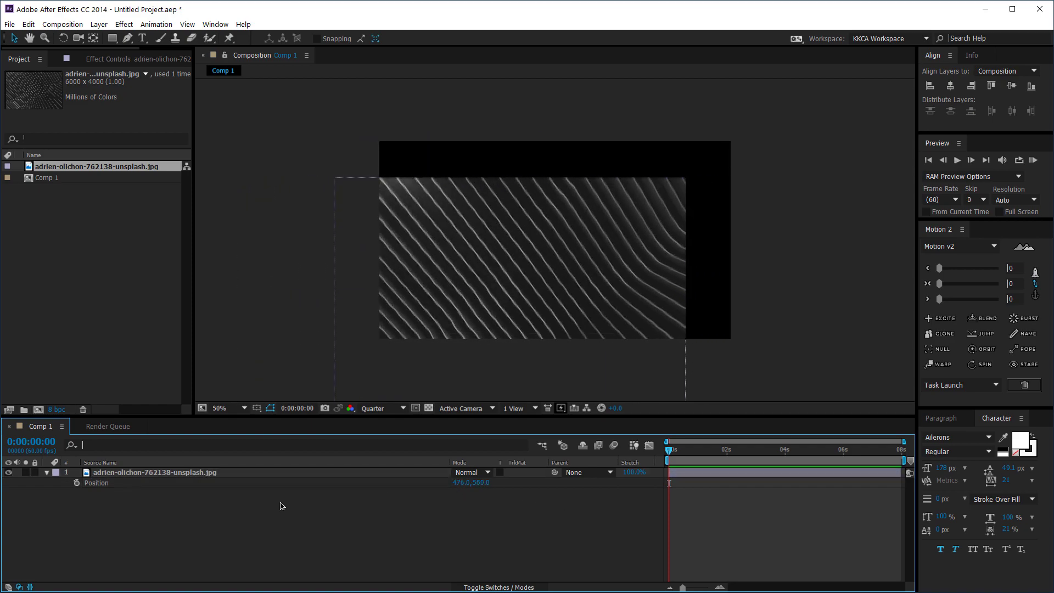
left_click(186, 472)
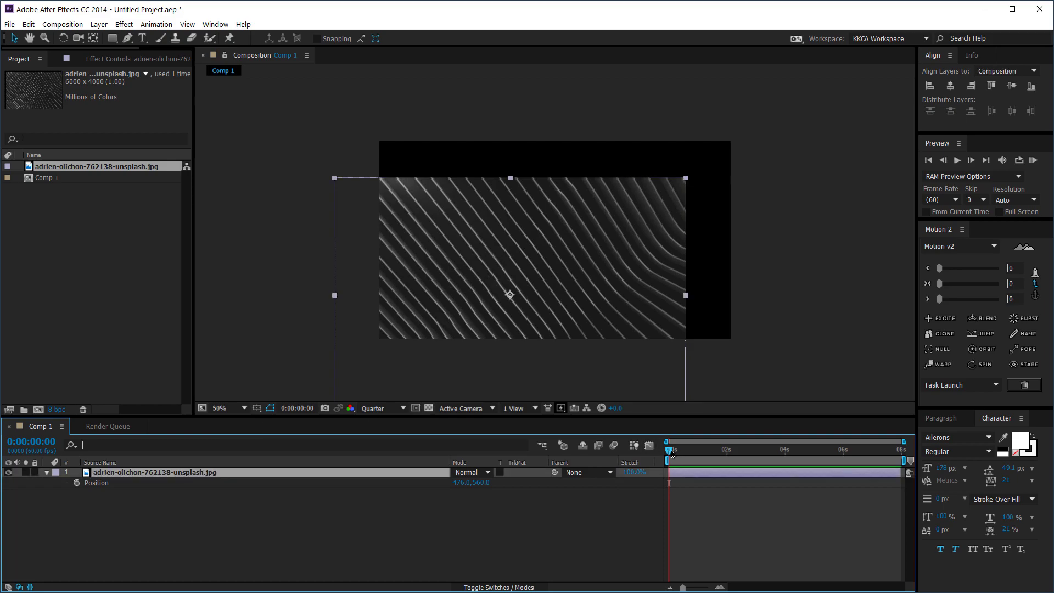
Step: Key the layer's Position at 0 s and 4 s, then delete both Position keyframes
left_click(77, 482)
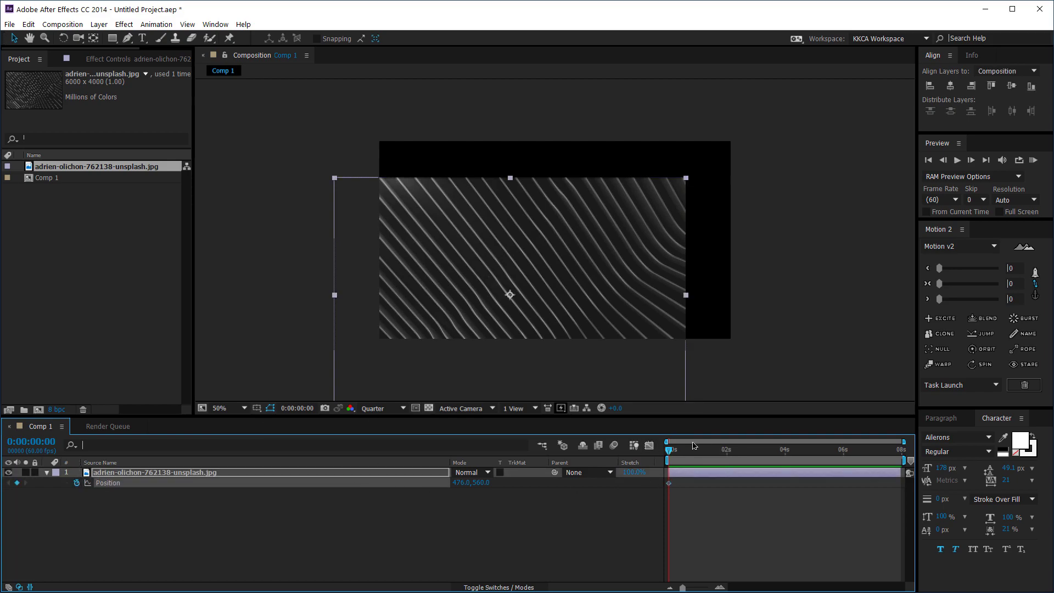
left_click_drag(674, 448, 787, 447)
left_click_drag(559, 303, 701, 222)
left_click_drag(786, 448, 743, 481)
key("Delete")
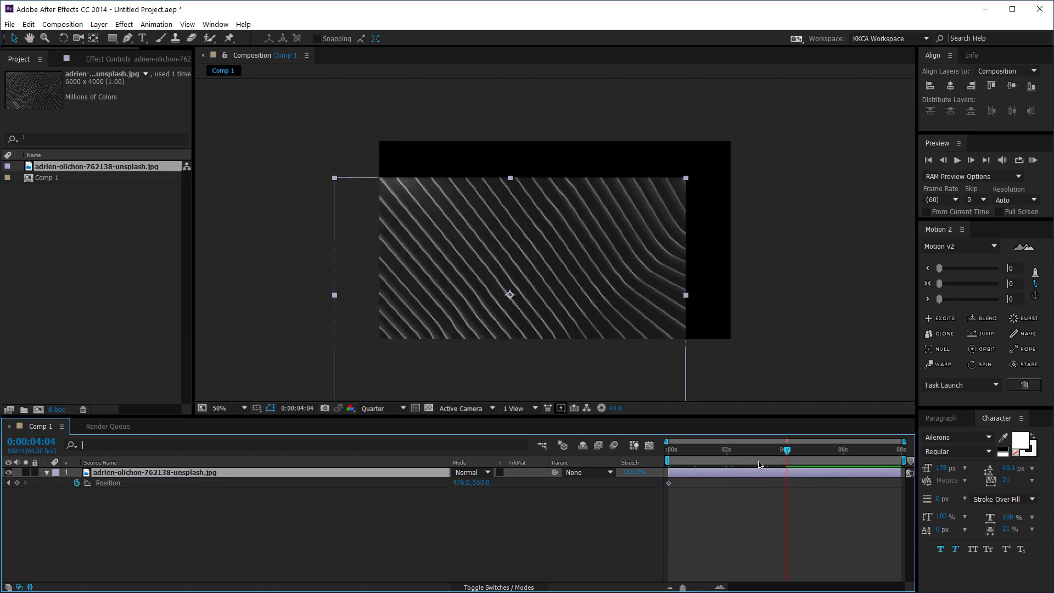
left_click_drag(708, 451, 668, 452)
left_click_drag(694, 492, 656, 486)
key("Delete")
left_click(274, 475)
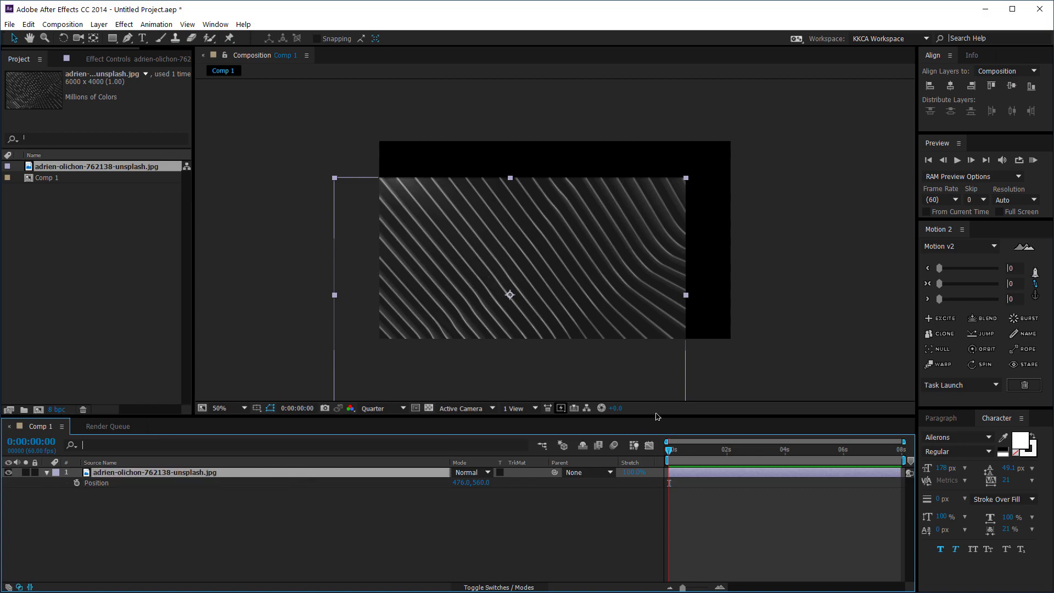
Step: Preview lowering the photo layer's Opacity, leaving it at 100%
key("t")
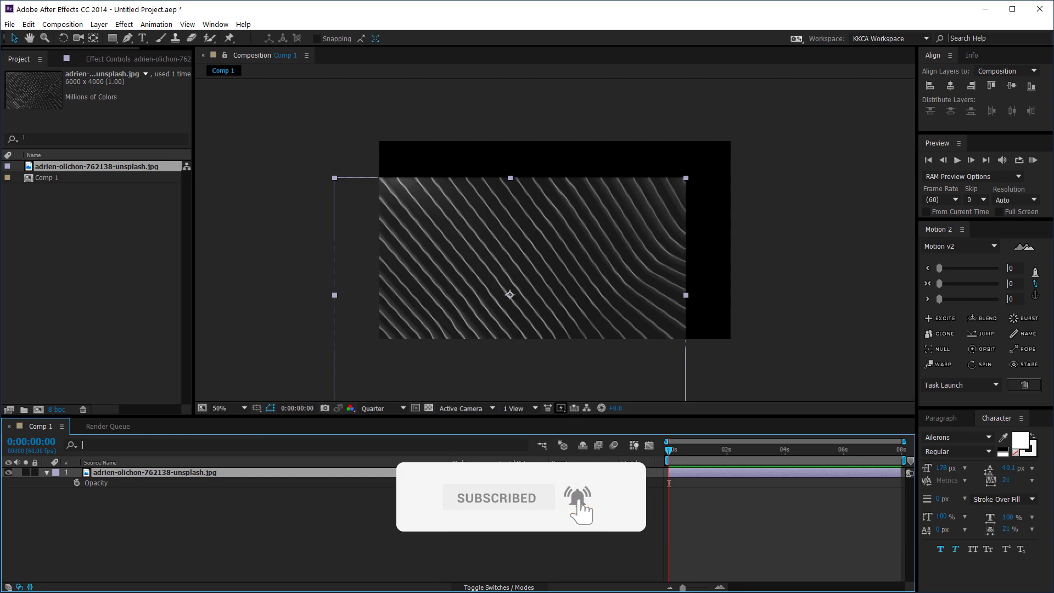
left_click_drag(462, 483, 562, 488)
left_click(231, 491)
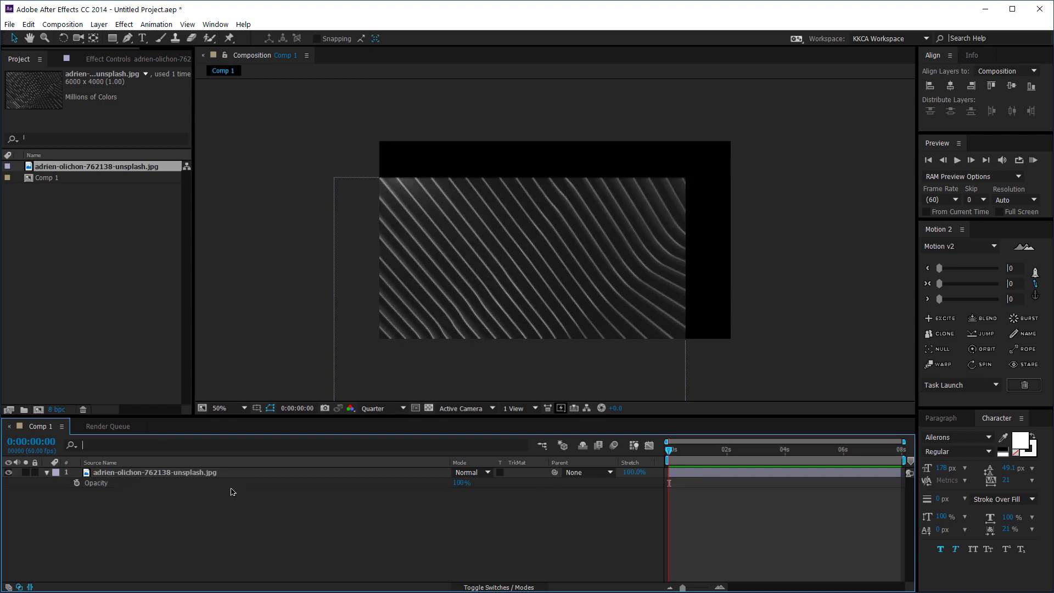
key("ctrl+a")
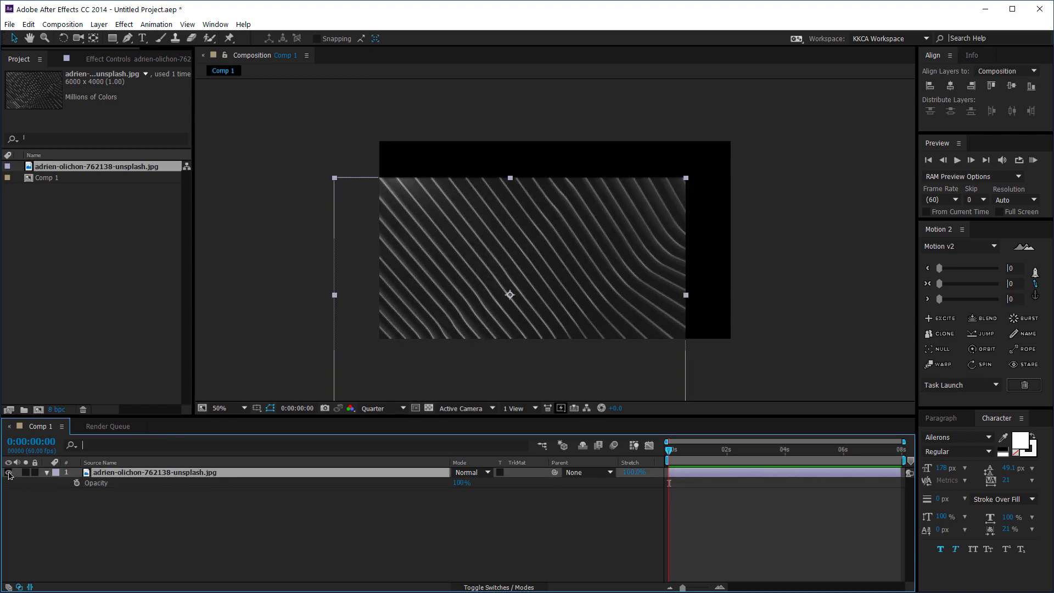
Step: Toggle the photo layer's visibility off and on several times
left_click(8, 473)
left_click(8, 472)
left_click(9, 473)
left_click(8, 472)
left_click(17, 490)
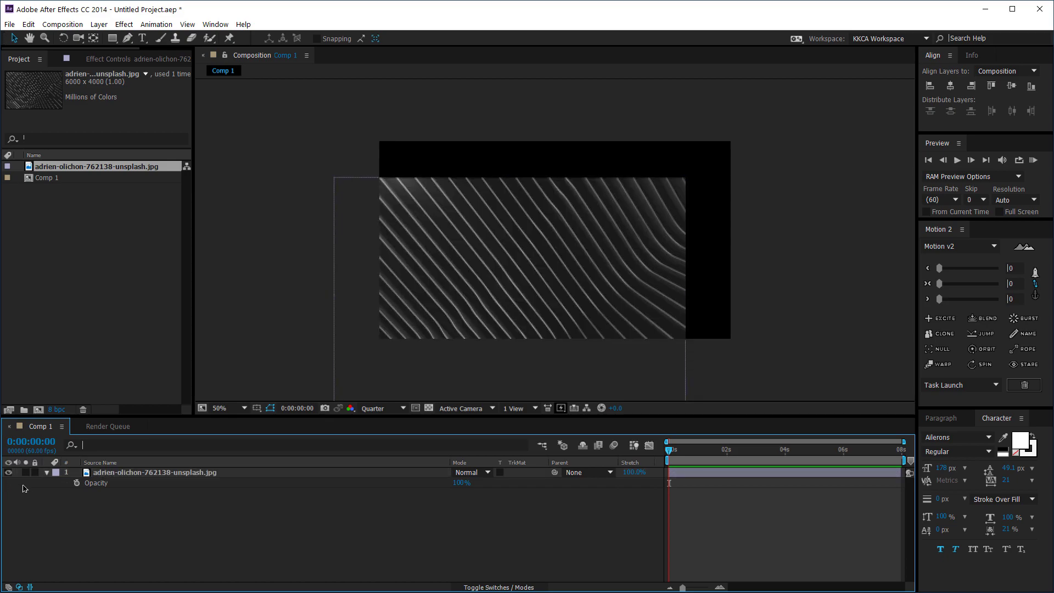
left_click(10, 473)
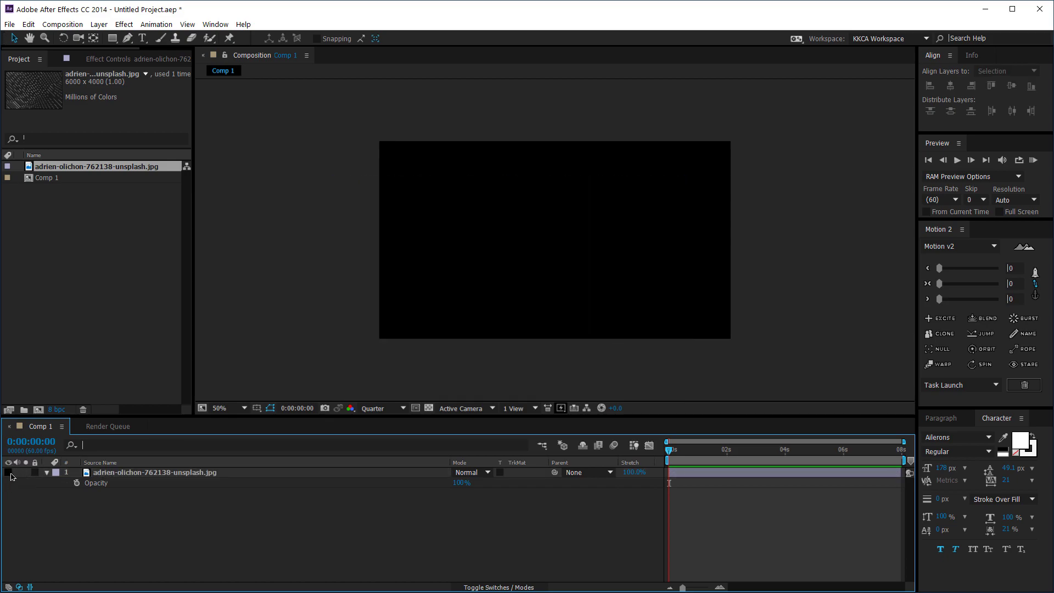
left_click(8, 472)
left_click(115, 473)
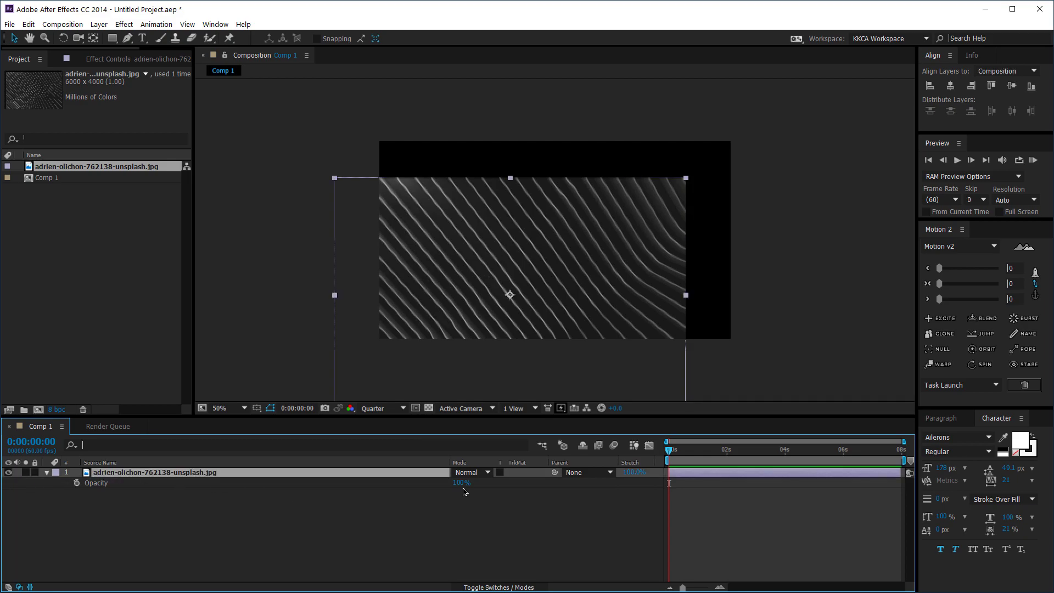
left_click(8, 473)
left_click(8, 473)
Step: Key Opacity at 0 s and fade it to black around 1:42, previewing the fade
left_click(103, 483)
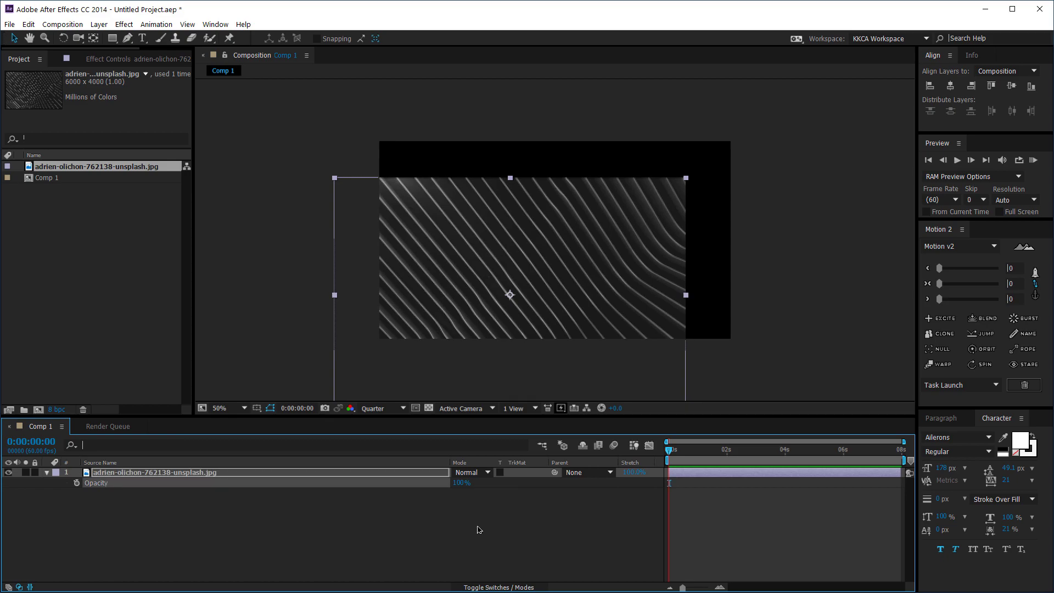
left_click(76, 482)
left_click_drag(694, 457, 718, 453)
left_click_drag(461, 482, 337, 485)
key("space")
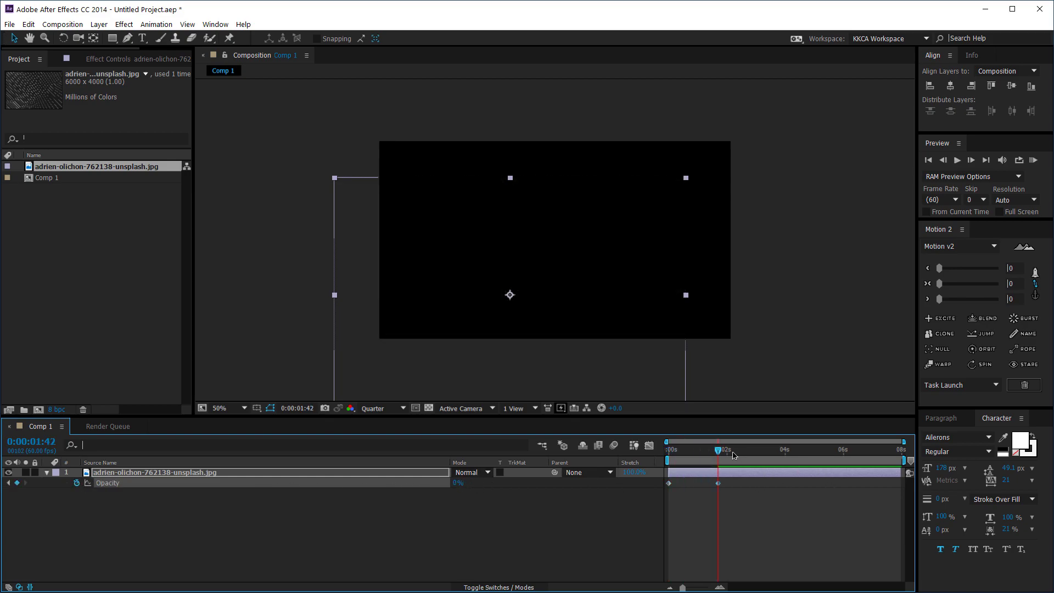
left_click(459, 487)
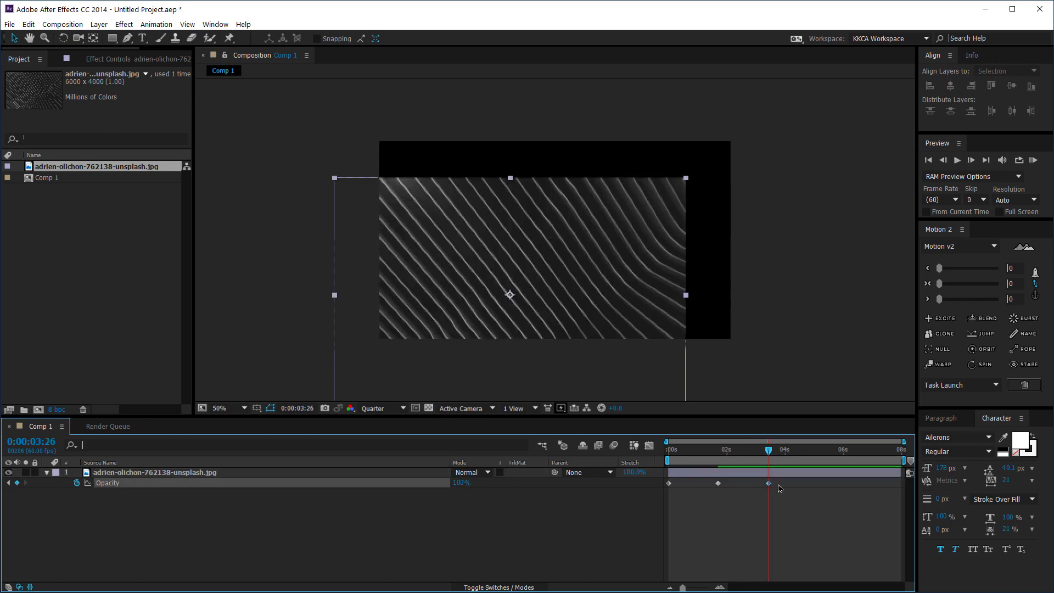
left_click(768, 483)
left_click_drag(768, 449, 714, 449)
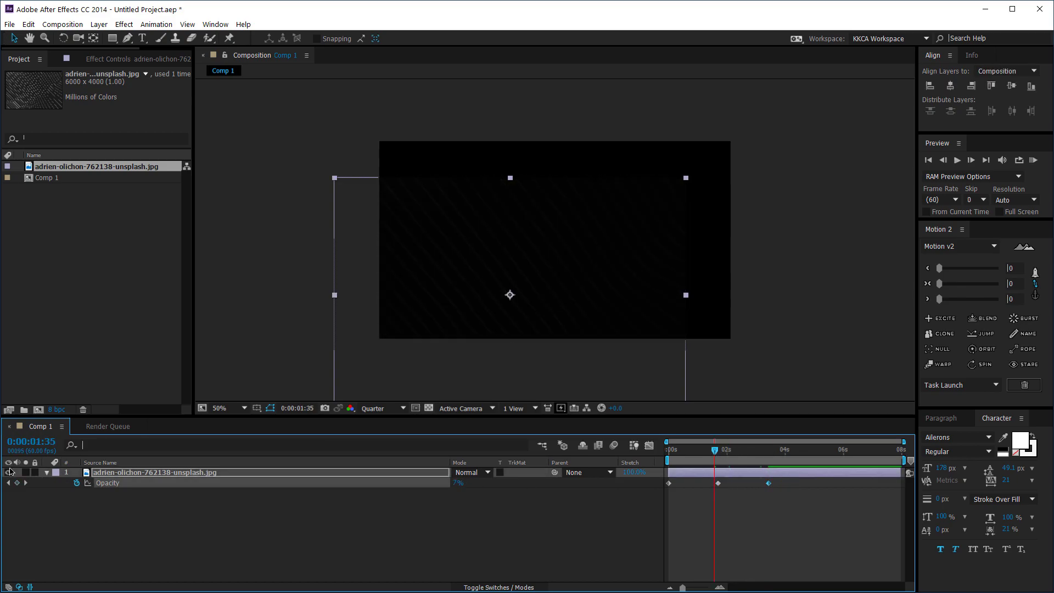
Step: Delete the two later Opacity keyframes, keeping only the 0 s keyframe
left_click(161, 475)
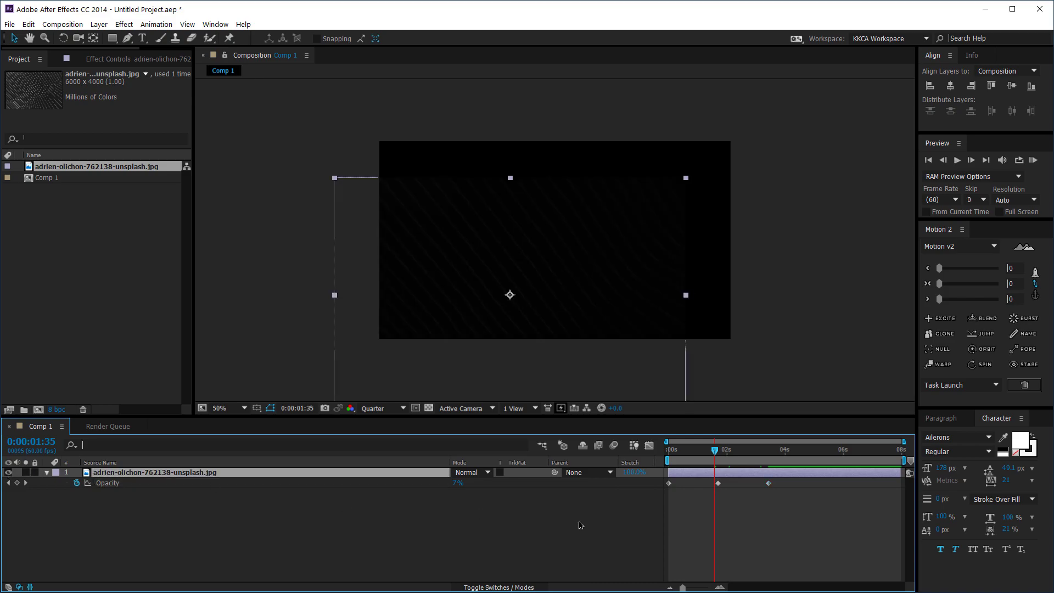
left_click_drag(704, 456, 665, 461)
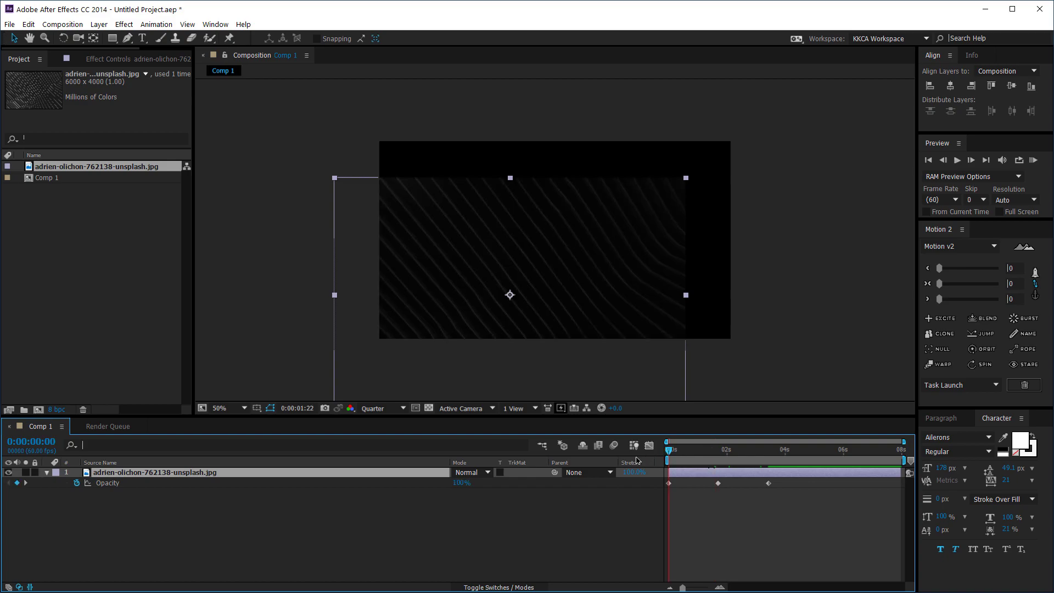
left_click_drag(807, 486, 693, 483)
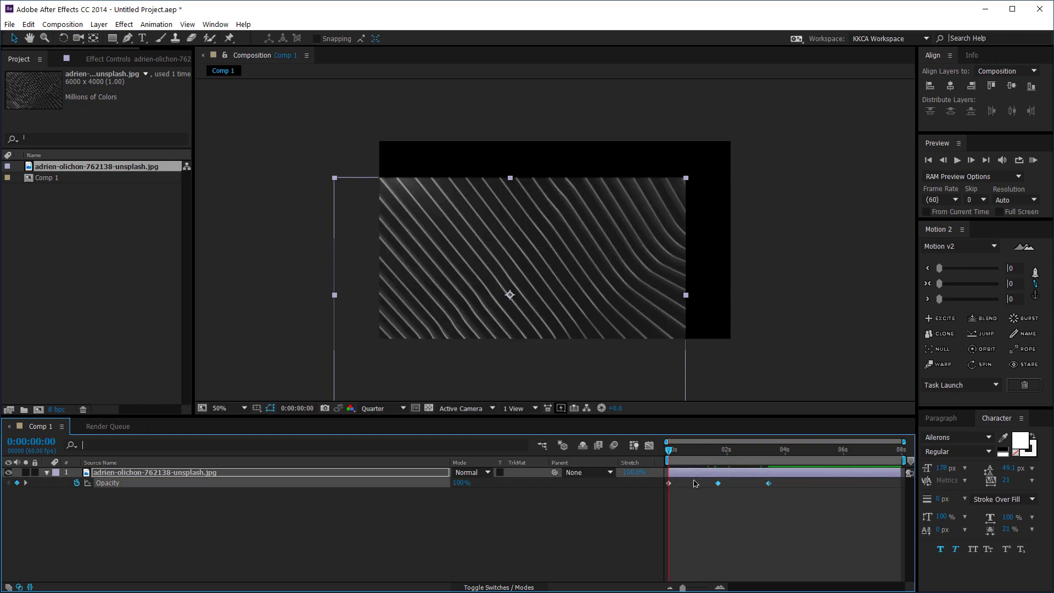
key("Delete")
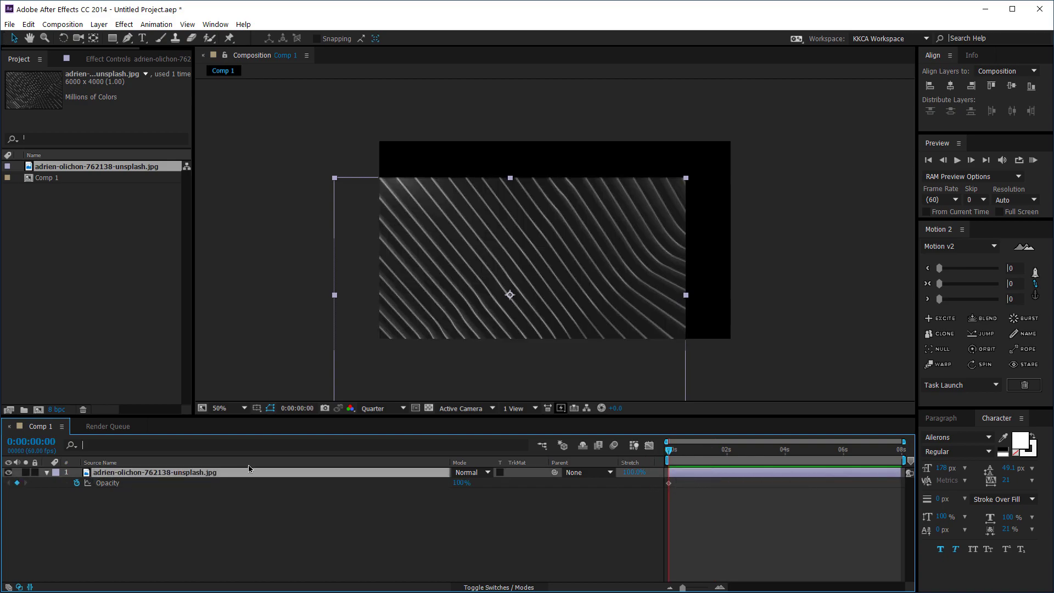
Step: Try rotating the photo layer to about 87° and 21°, undoing the first test
key("r")
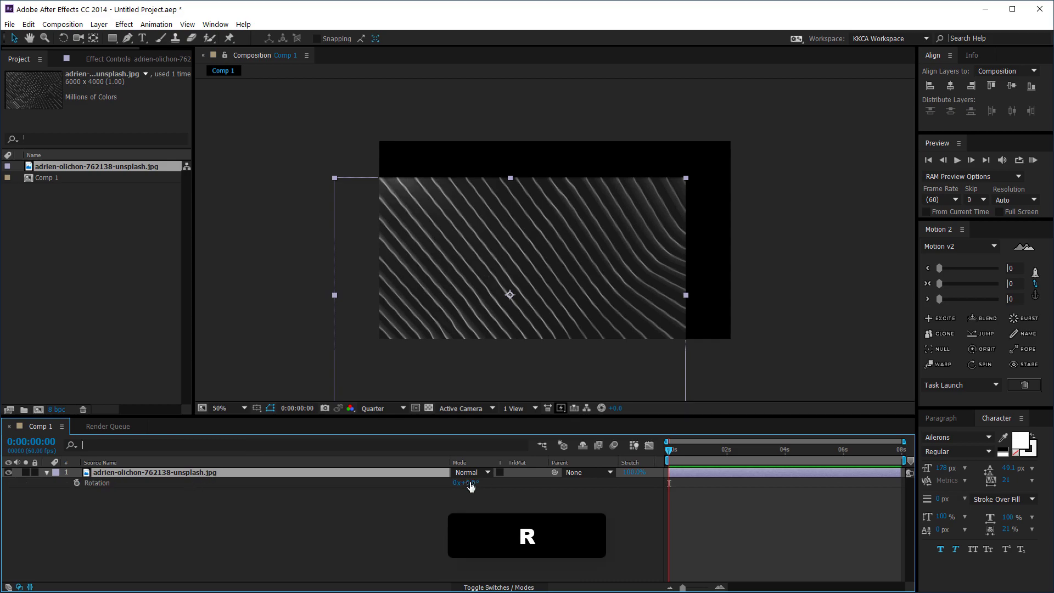
left_click_drag(467, 483, 571, 486)
key("ctrl+z")
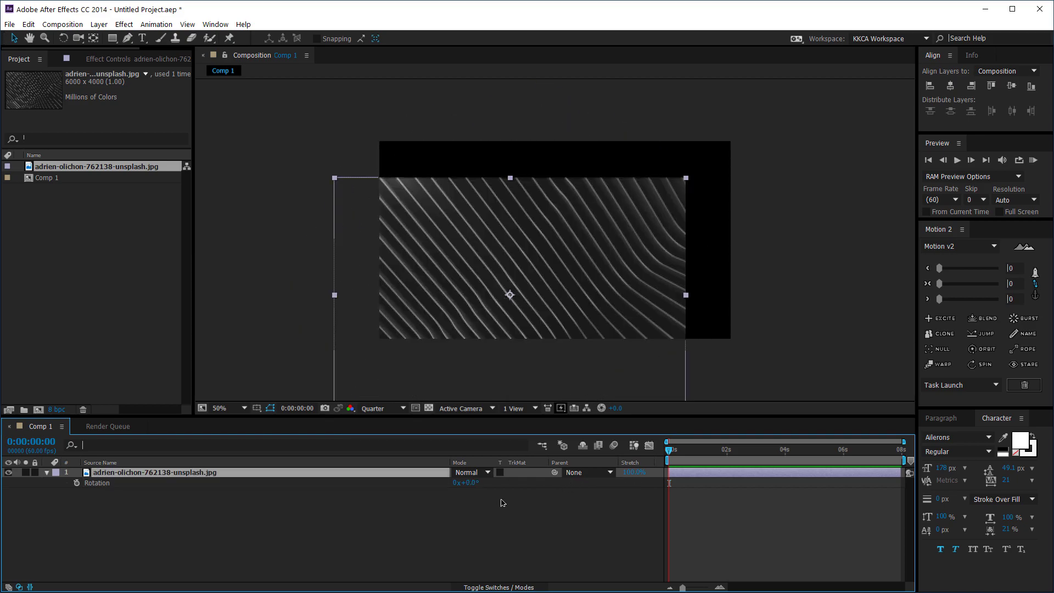
key("super+plus")
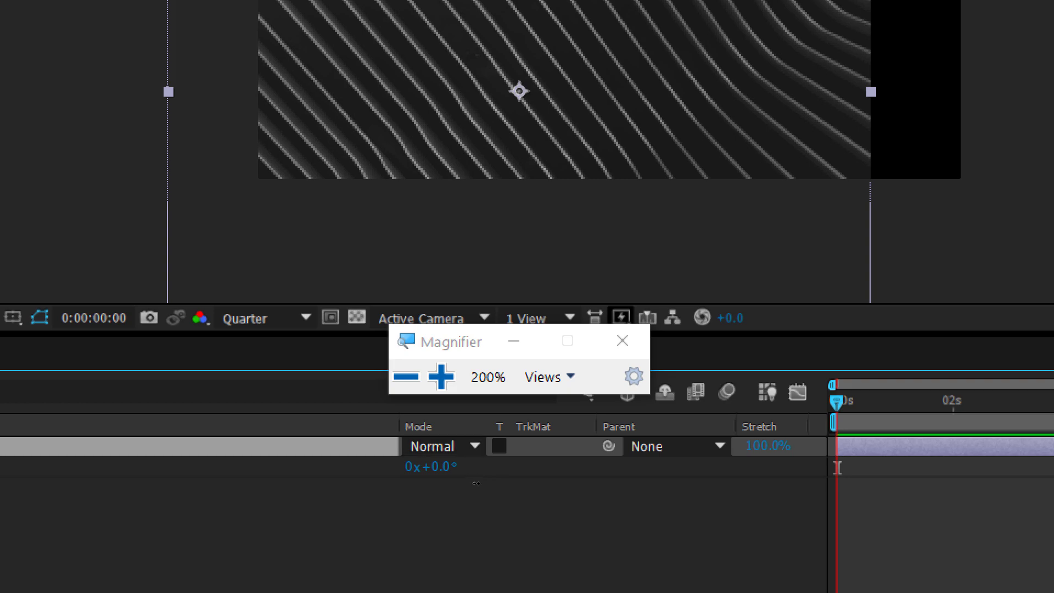
mouse_move(471, 483)
left_mouse_down()
mouse_move(490, 490)
mouse_move(456, 484)
left_mouse_up()
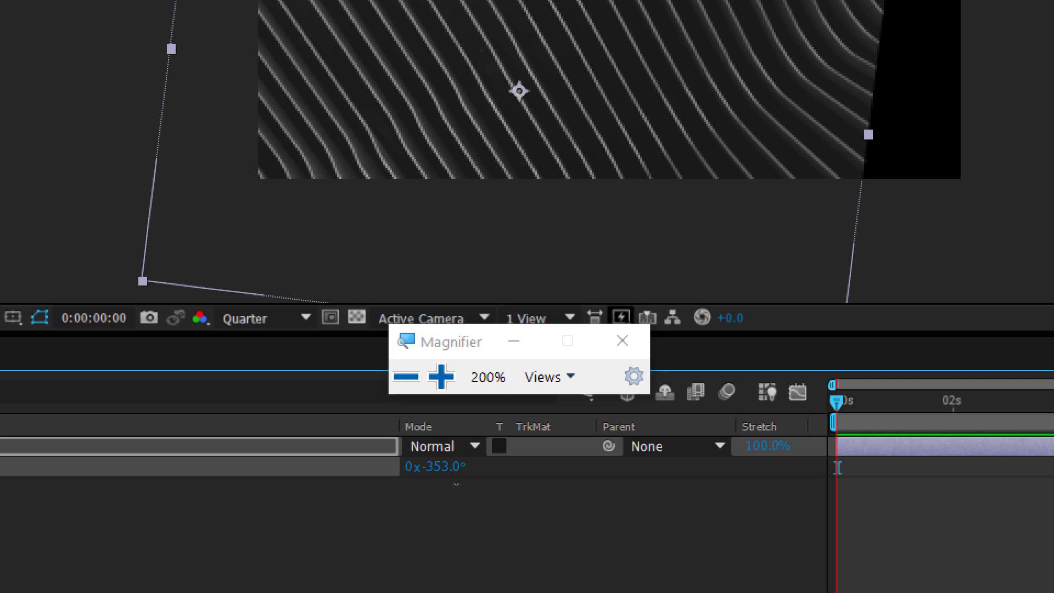
left_click(454, 486)
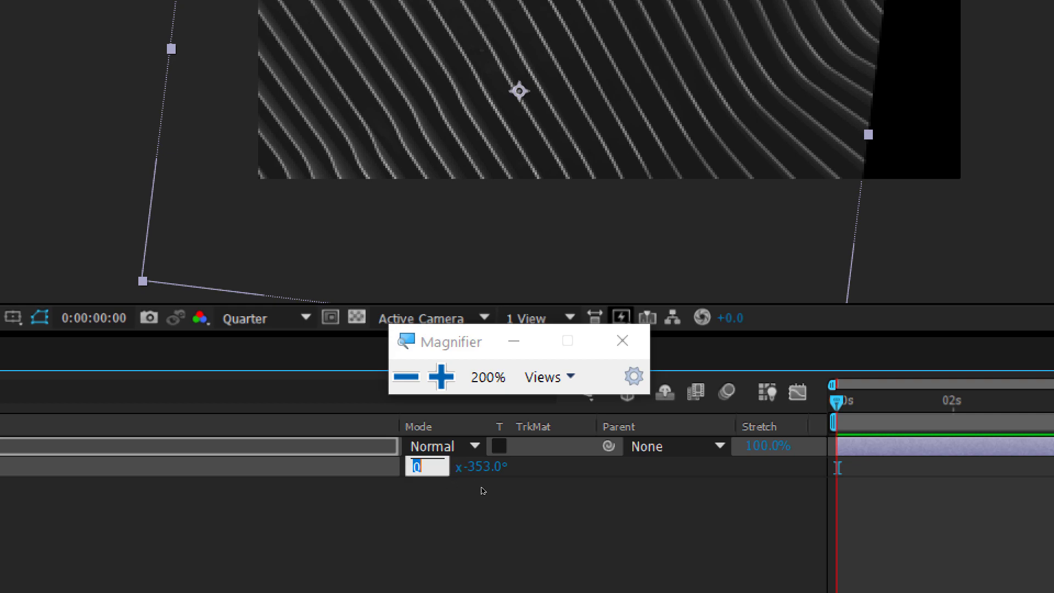
left_click(493, 487)
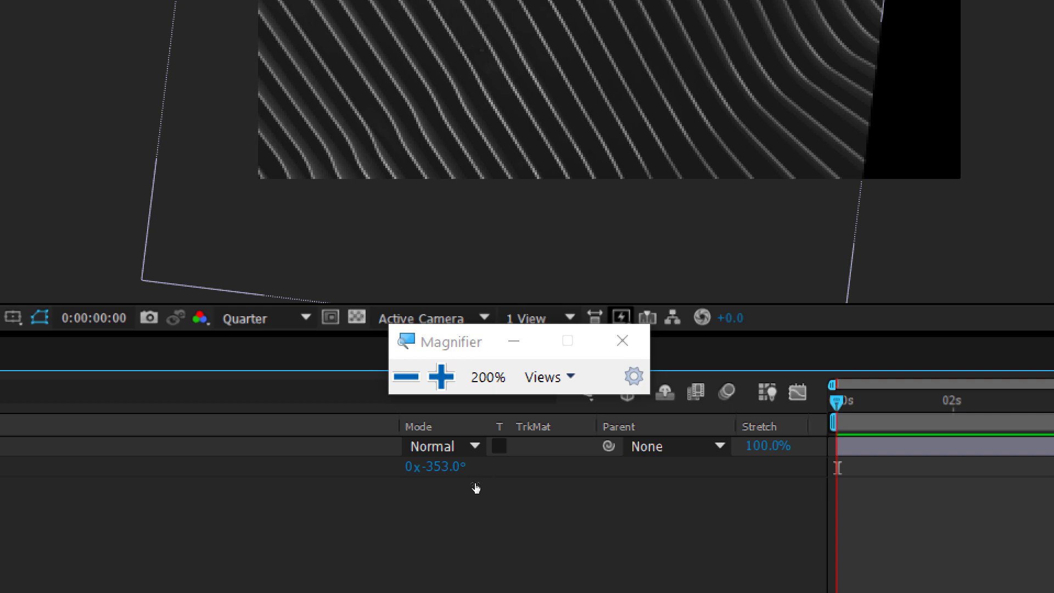
key("super+plus")
key("super+minus")
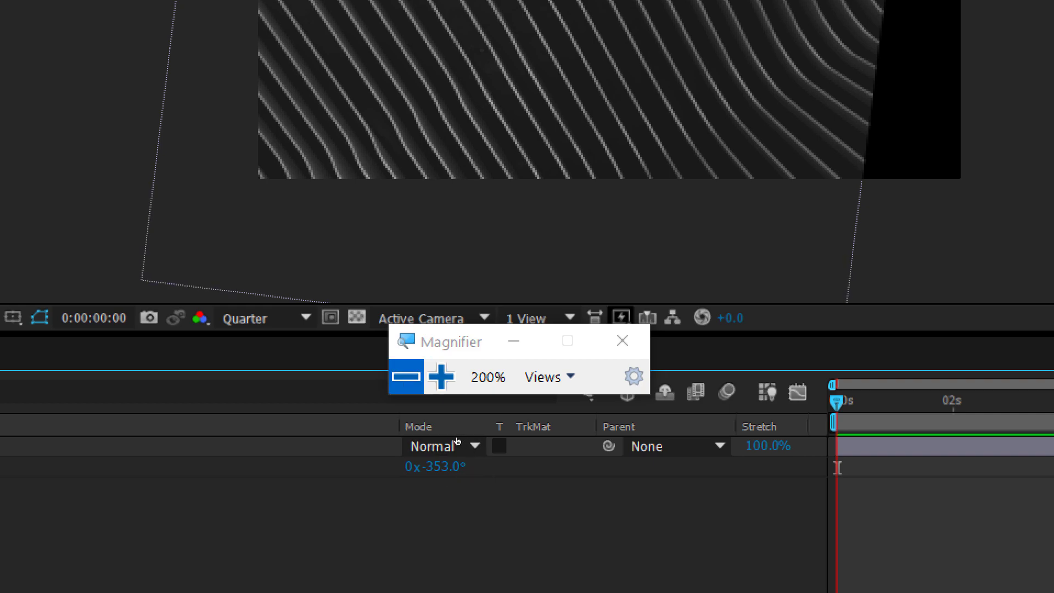
left_click(622, 341)
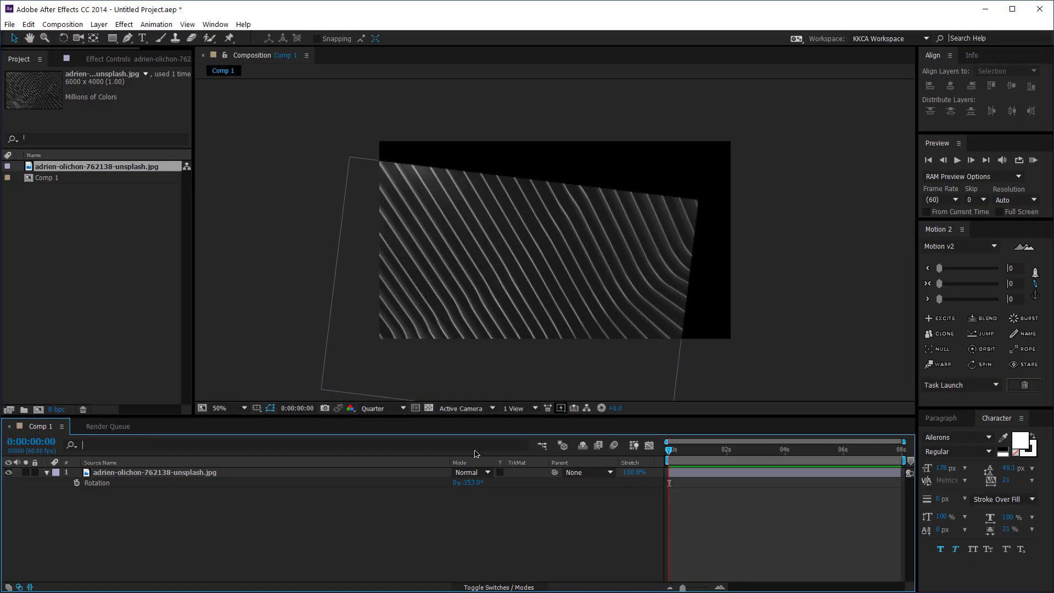
Step: Enter 0 for the layer's Rotation so it sits upright again
left_click(471, 484)
type("0")
key("Return")
mouse_move(468, 482)
left_mouse_down()
mouse_move(428, 480)
mouse_move(507, 483)
mouse_move(461, 482)
mouse_move(473, 482)
left_mouse_up()
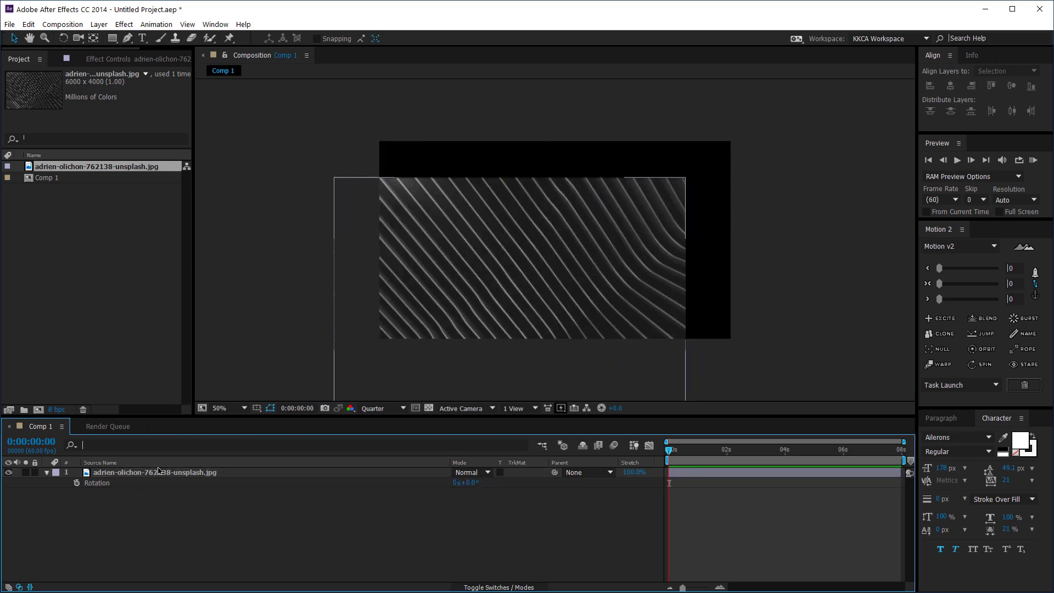
left_click(131, 475)
Step: Collapse the Rotation property and expand the photo layer's full Transform group
left_click(47, 474)
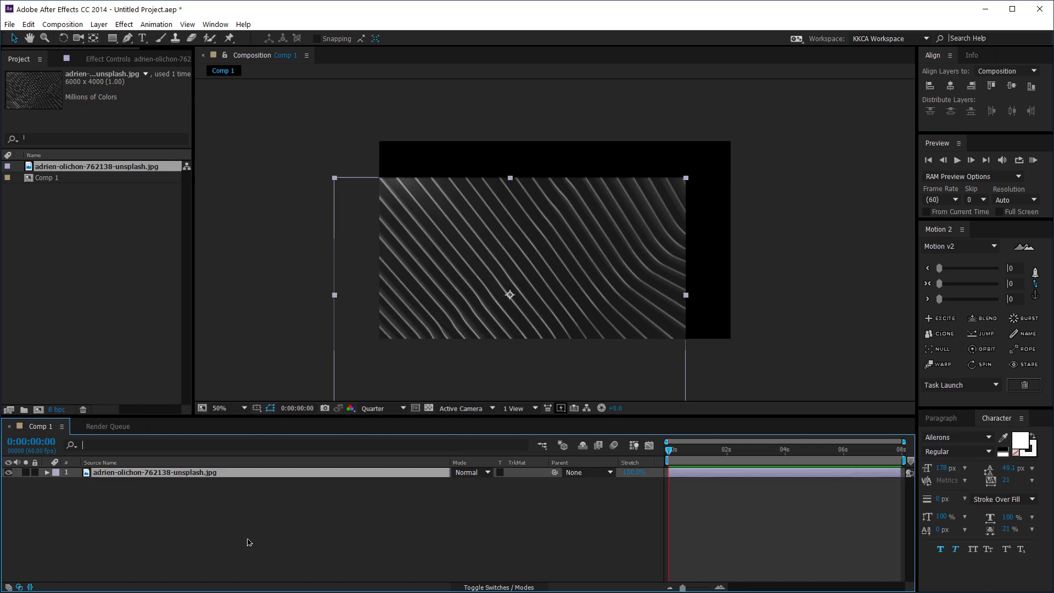
left_click(250, 541)
left_click(130, 475)
left_click(48, 474)
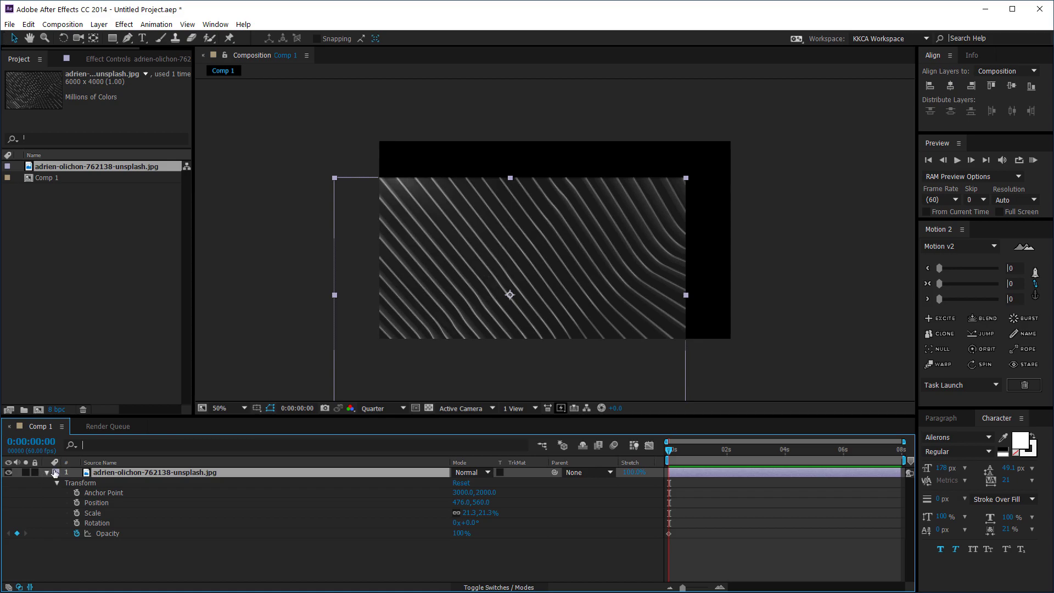
Step: Zoom in to point out Anchor Point (3000, 2000), Position, Scale and Rotation
key("super+plus")
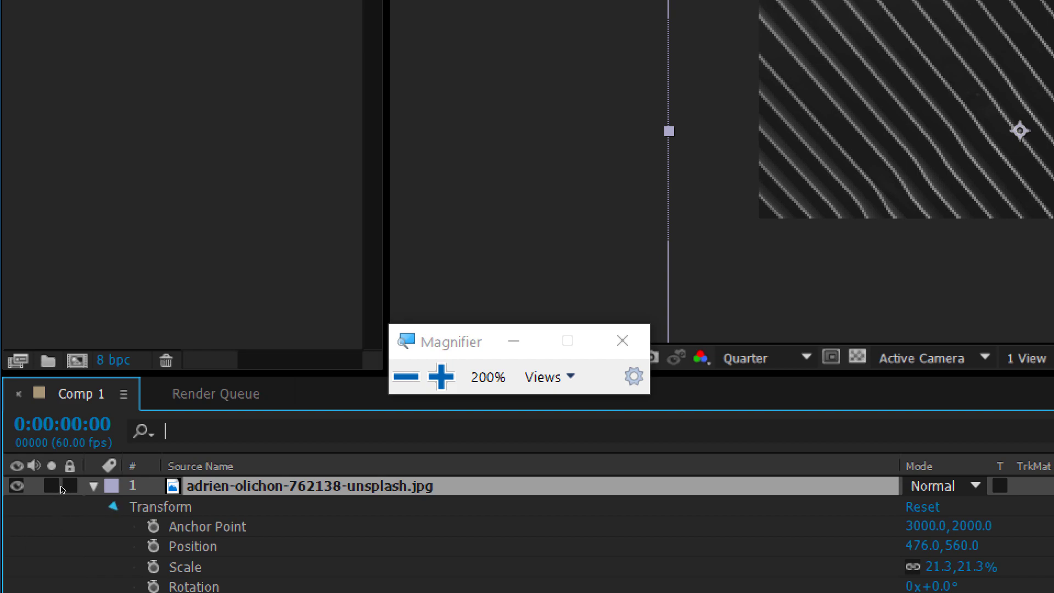
left_click(114, 507)
left_click(113, 506)
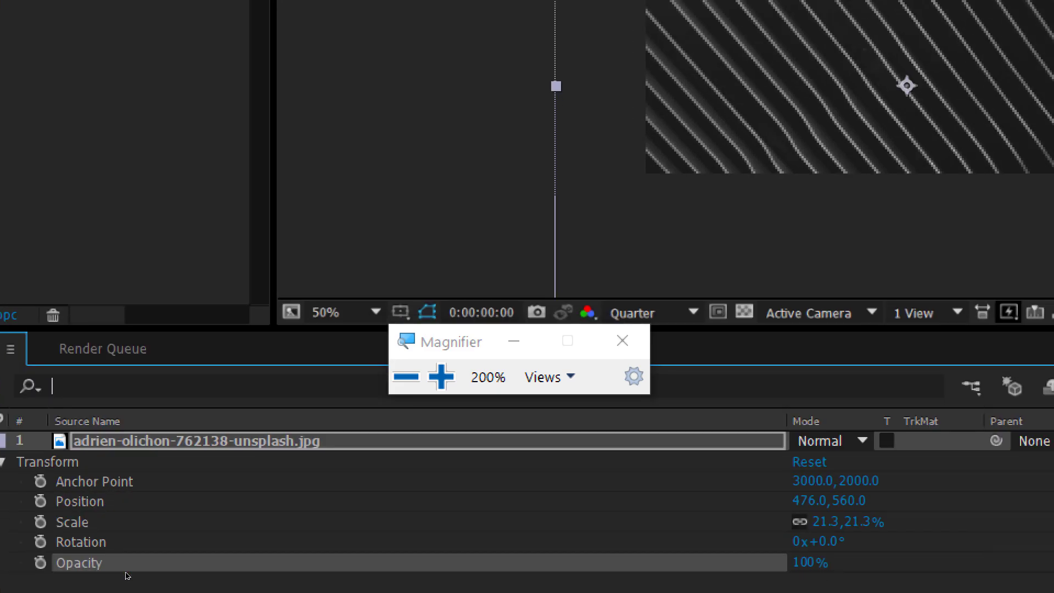
left_click(209, 581)
left_click(96, 523)
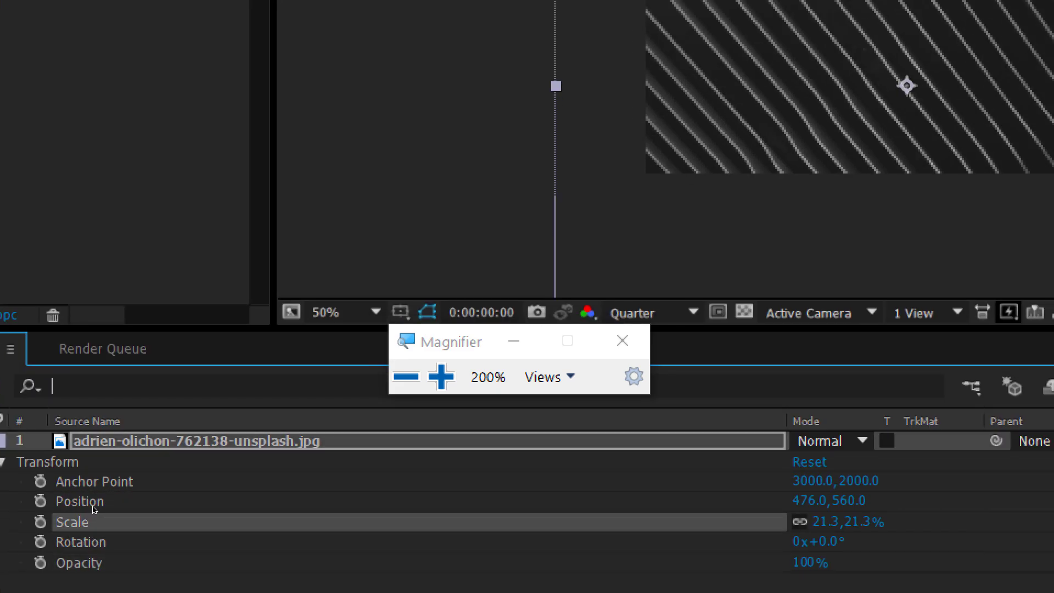
left_click(103, 499)
left_click(101, 492)
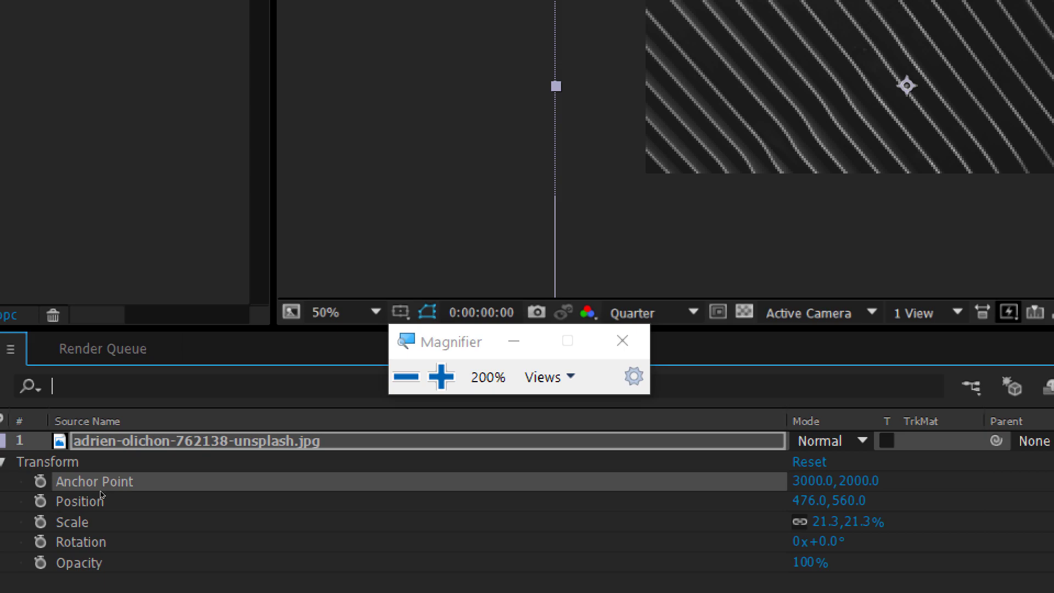
key("super+Escape")
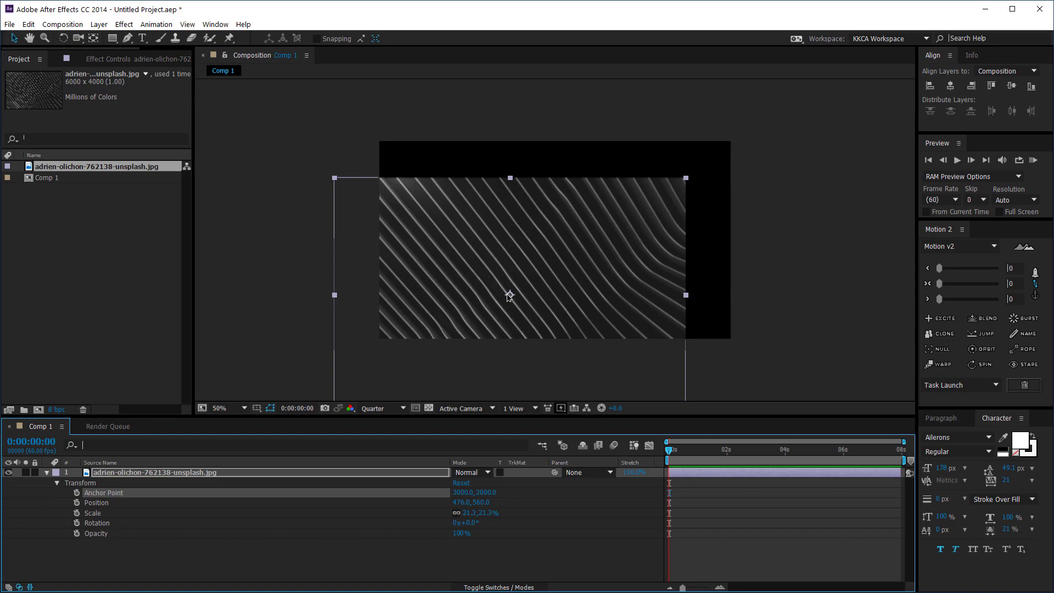
Step: Move the anchor point to the image's upper right with Pan Behind and test scaling around it
left_click(94, 38)
left_click_drag(535, 287, 671, 198)
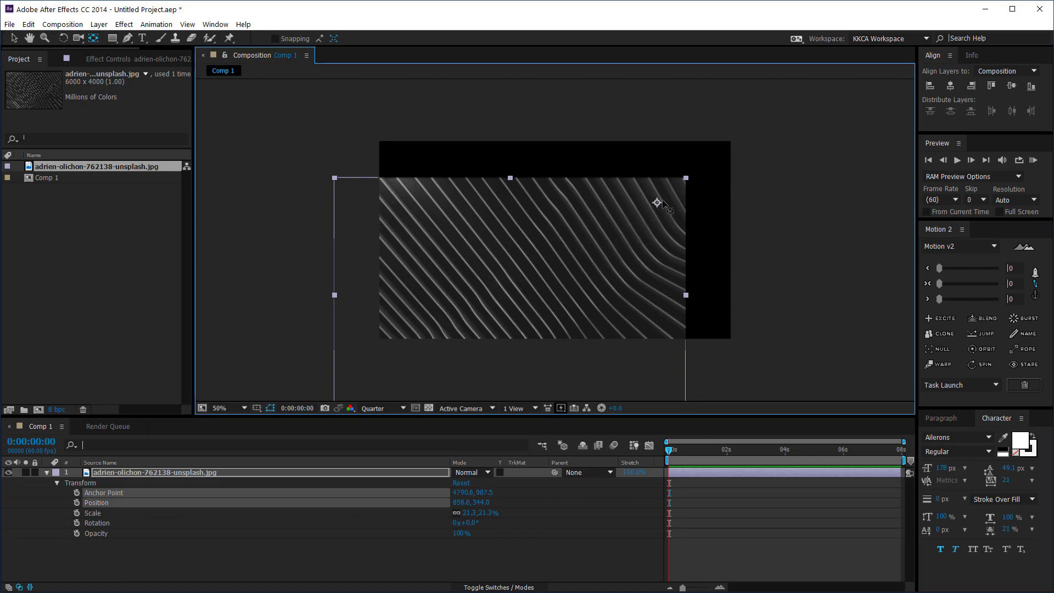
left_click(166, 476)
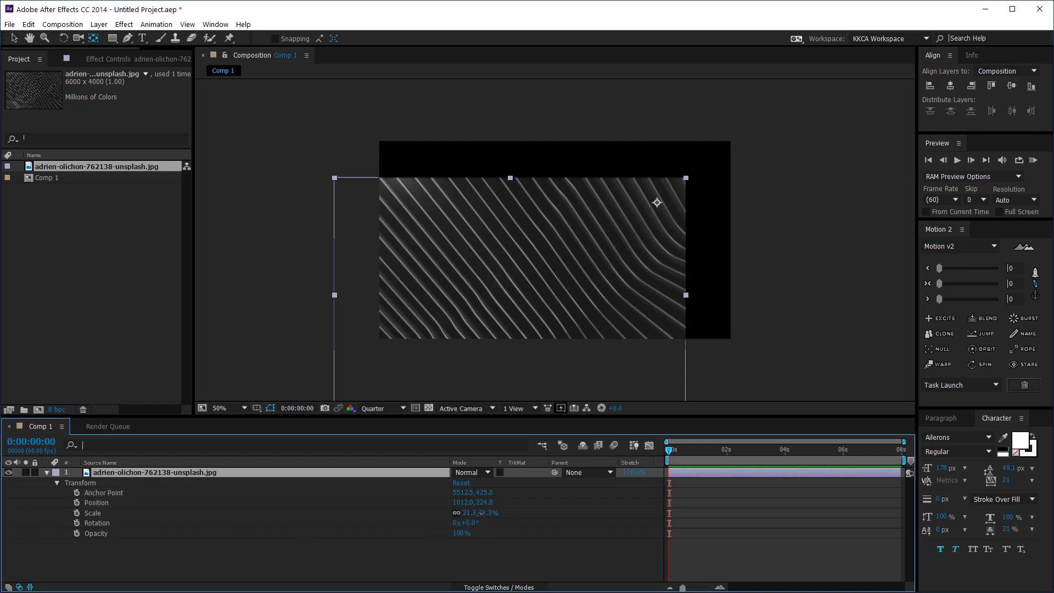
left_click_drag(481, 512, 641, 302)
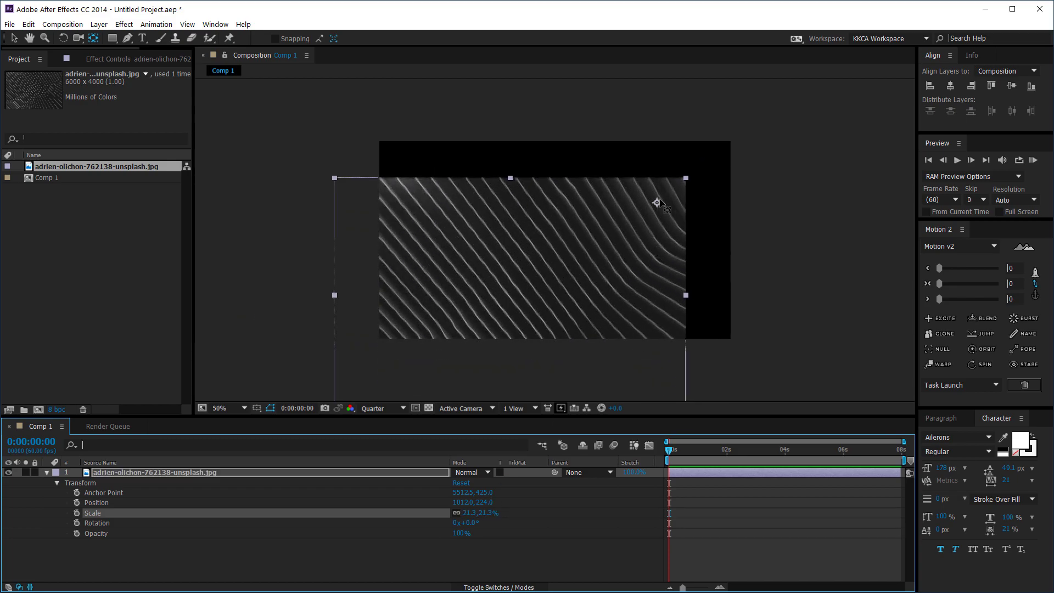
Step: Move the anchor point to the lower centre (Y 2354) and shrink the layer to 16.3%
left_click_drag(656, 202, 512, 312)
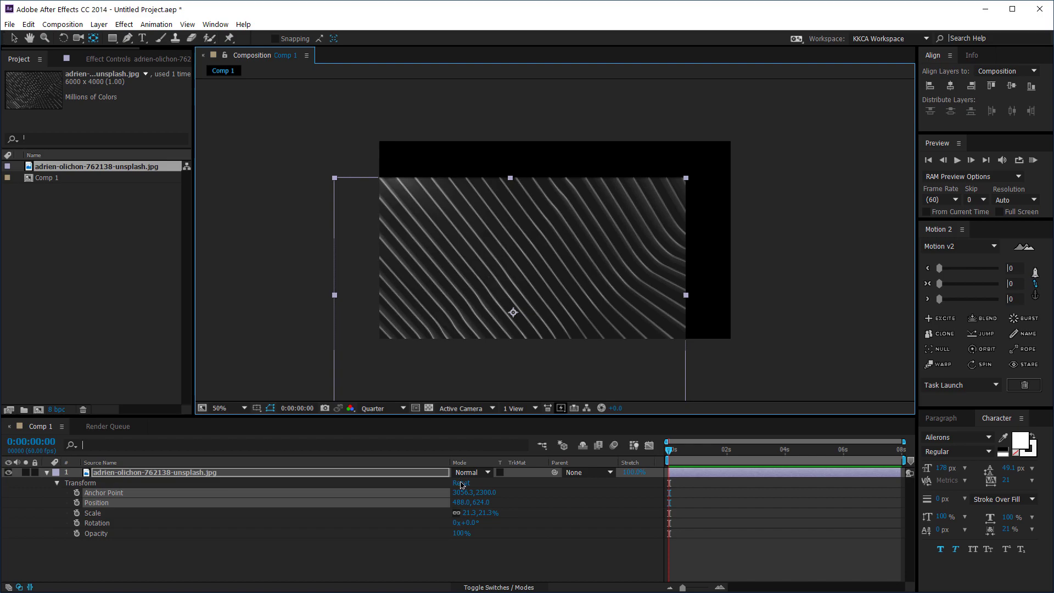
left_click_drag(490, 495, 339, 487)
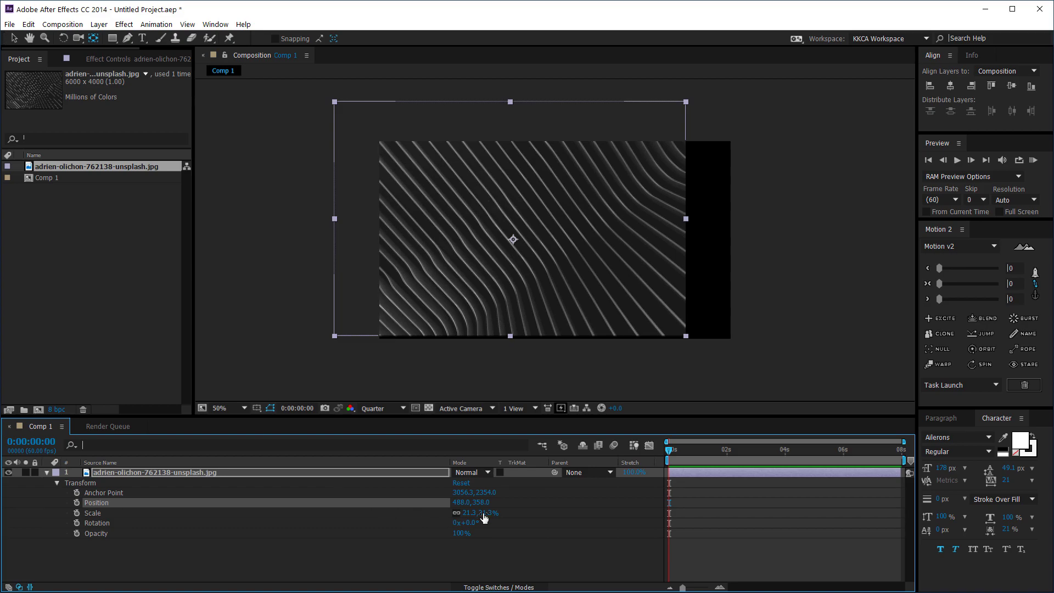
mouse_move(481, 513)
left_mouse_down()
mouse_move(458, 512)
mouse_move(486, 513)
left_mouse_up()
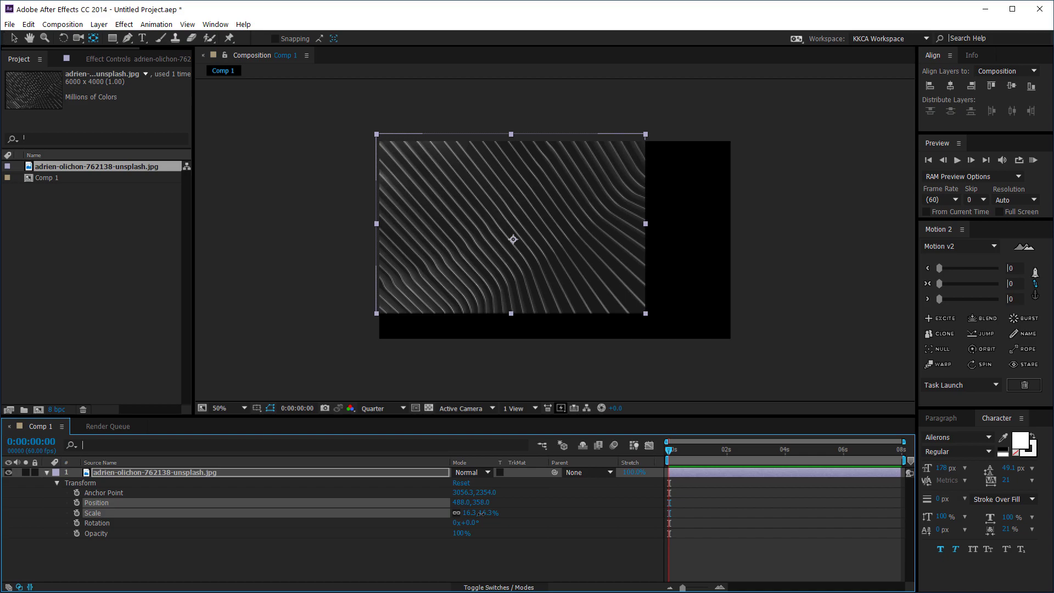
Step: Collapse the photo layer's twirl arrow in the Timeline
left_click(47, 473)
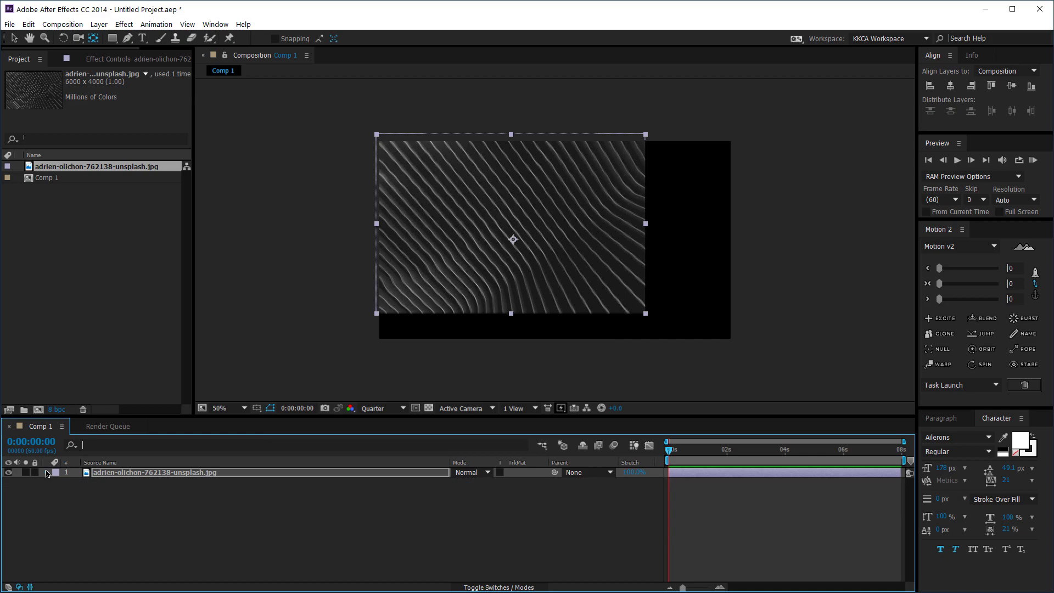